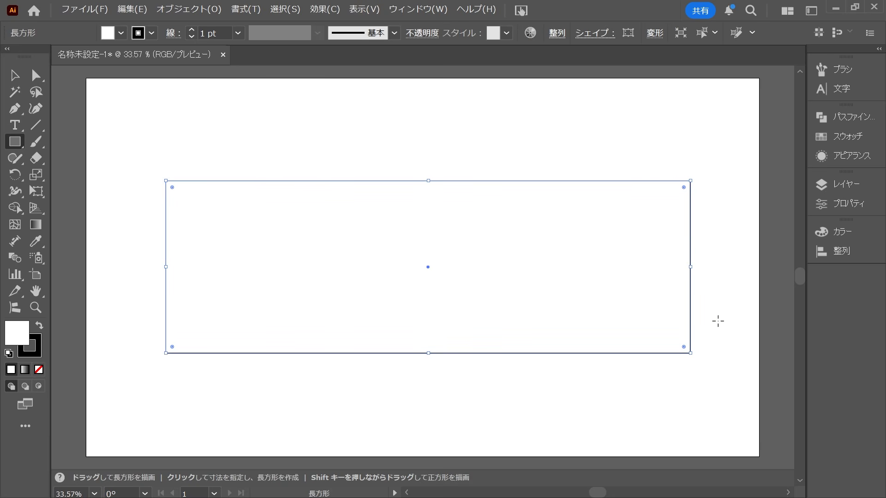
Draw a freehand wavy line with the Brush tool across the middle of the rectangle, running slightly past both side edges.
key("v")
left_click(731, 265)
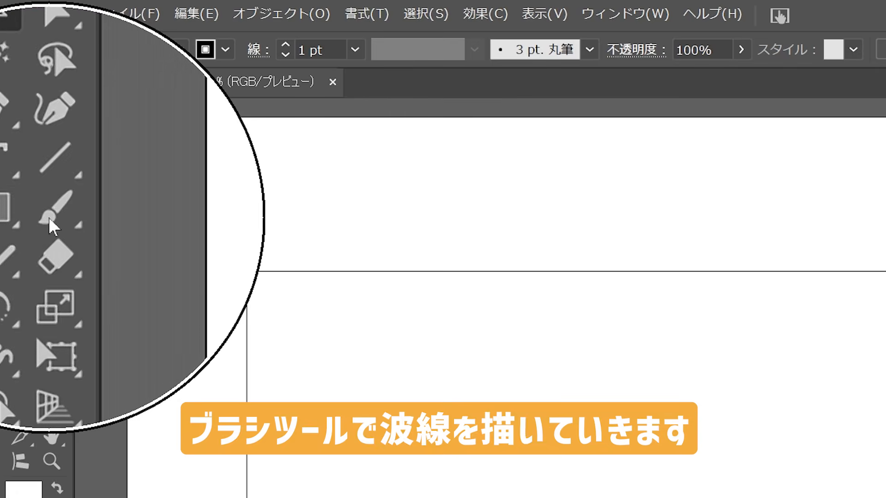
left_click(49, 217)
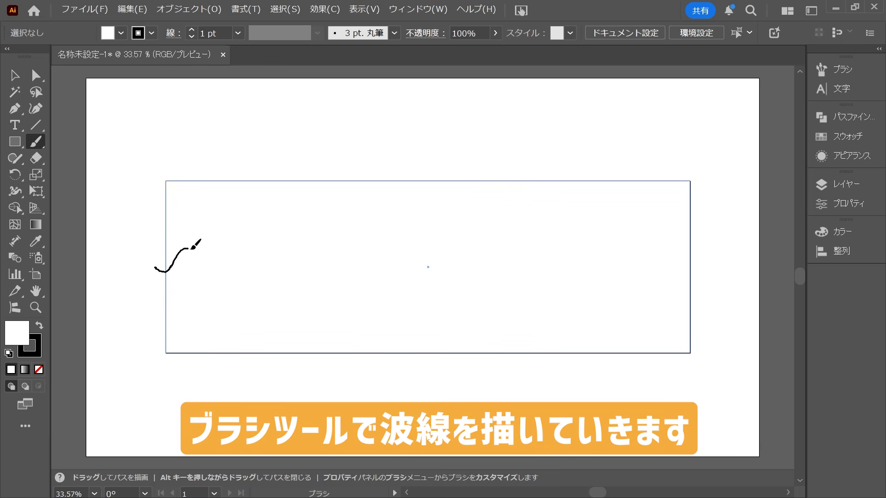
mouse_move(325, 251)
left_mouse_down()
mouse_move(339, 272)
mouse_move(369, 244)
left_mouse_up()
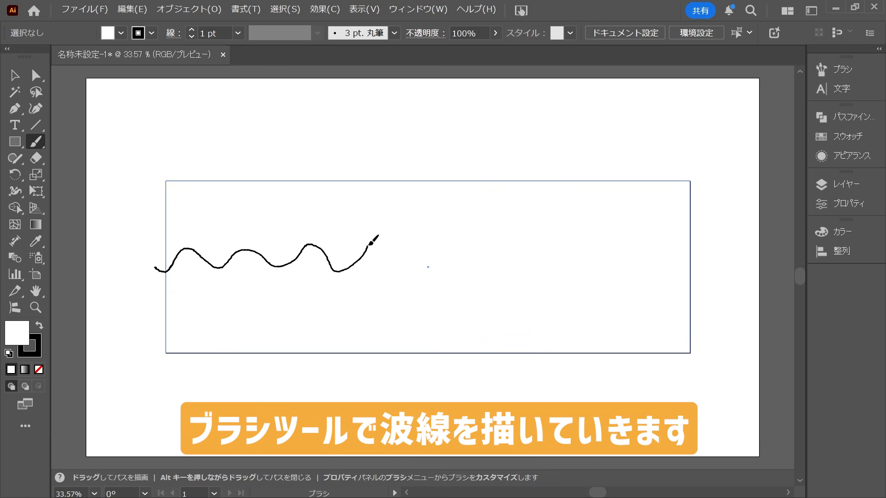
mouse_move(448, 253)
left_mouse_down()
mouse_move(467, 272)
mouse_move(501, 246)
mouse_move(557, 262)
left_mouse_up()
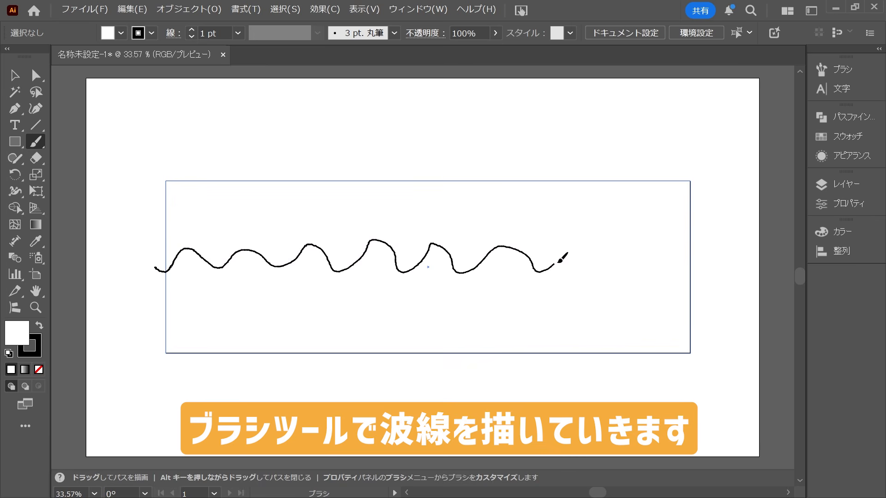
left_click_drag(705, 245, 707, 244)
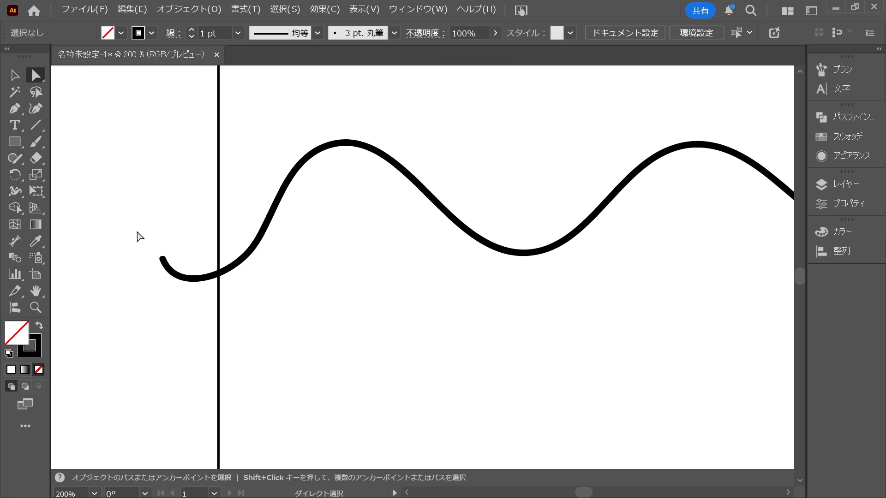
Delete the wave's left end anchor point, place the new end point on the rectangle's left edge and make its handle horizontal.
left_click_drag(139, 234, 179, 290)
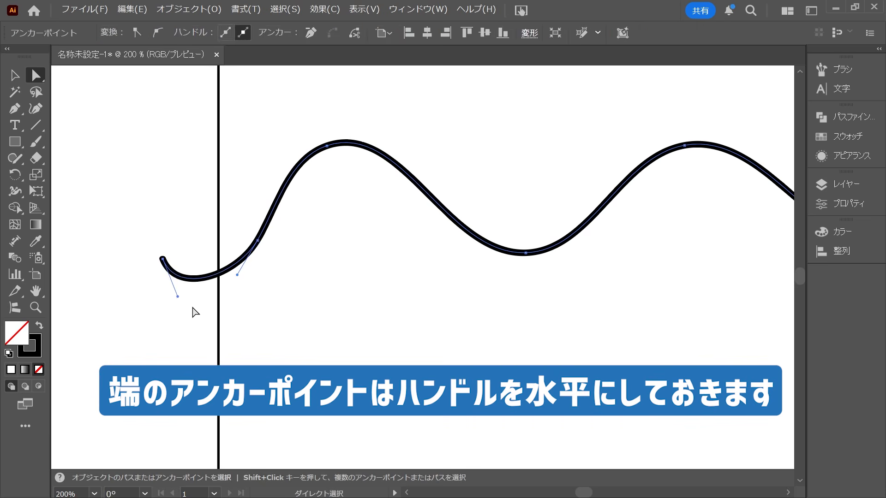
key("Delete")
left_click_drag(256, 240, 218, 269)
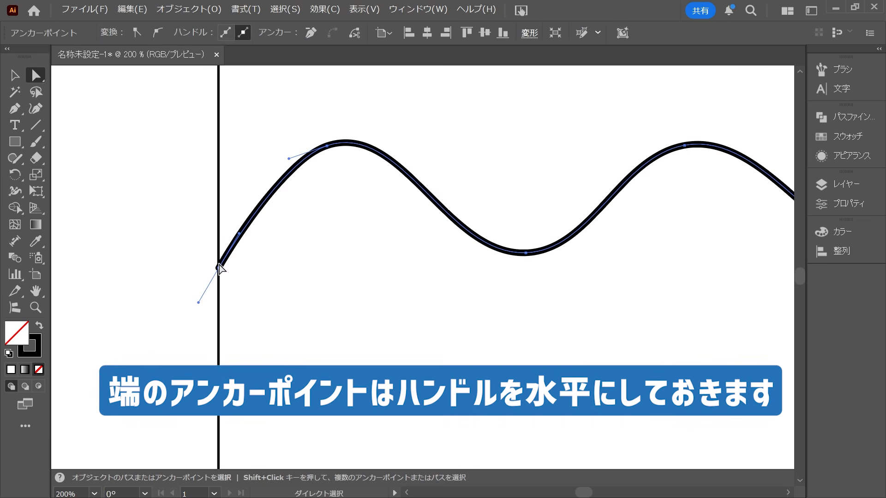
left_click_drag(240, 235, 318, 268)
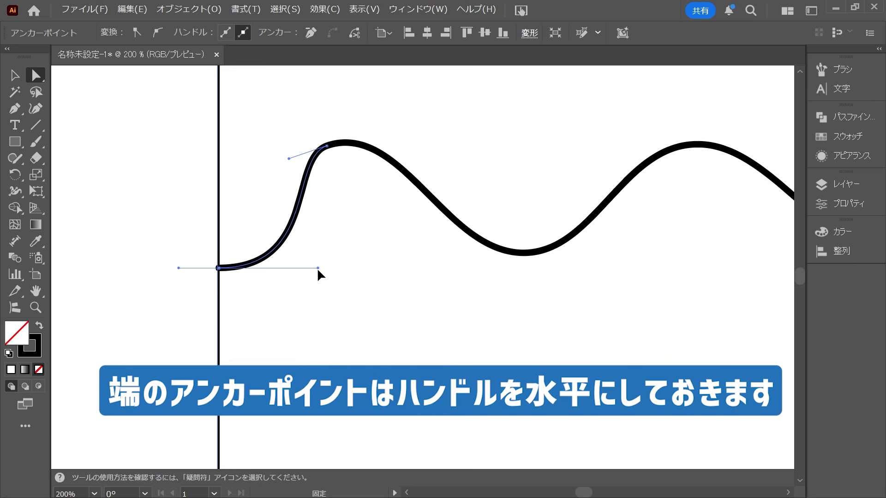
Smooth the wave's first crest by moving its anchor point inward, adjusting its handle and lengthening the end point's horizontal handle.
left_click_drag(327, 147, 361, 157)
left_click_drag(435, 131, 425, 140)
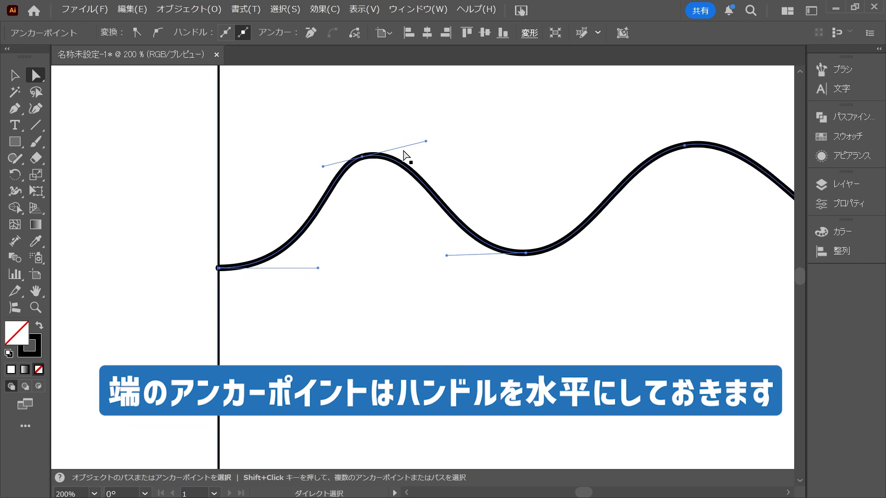
left_click_drag(361, 156, 371, 158)
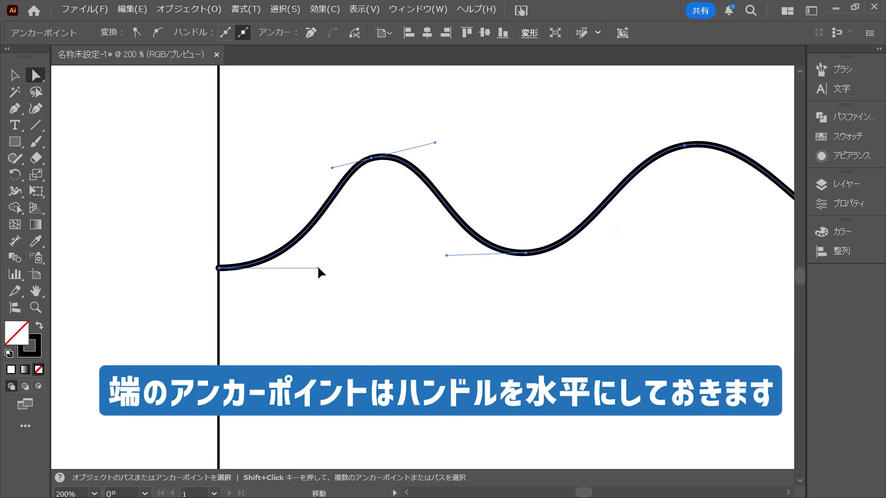
left_click_drag(318, 268, 335, 268)
left_click(167, 236)
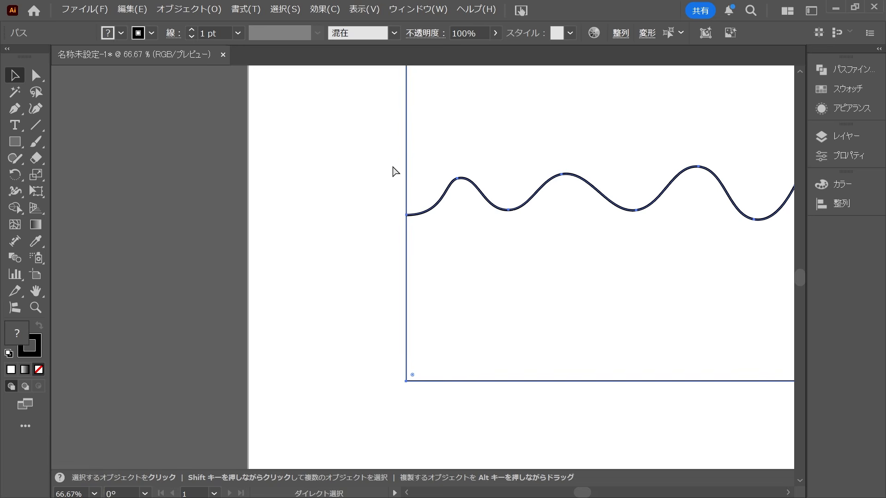
Show the rulers and place a horizontal guide at the height of the wave's left end point.
key("ctrl+r")
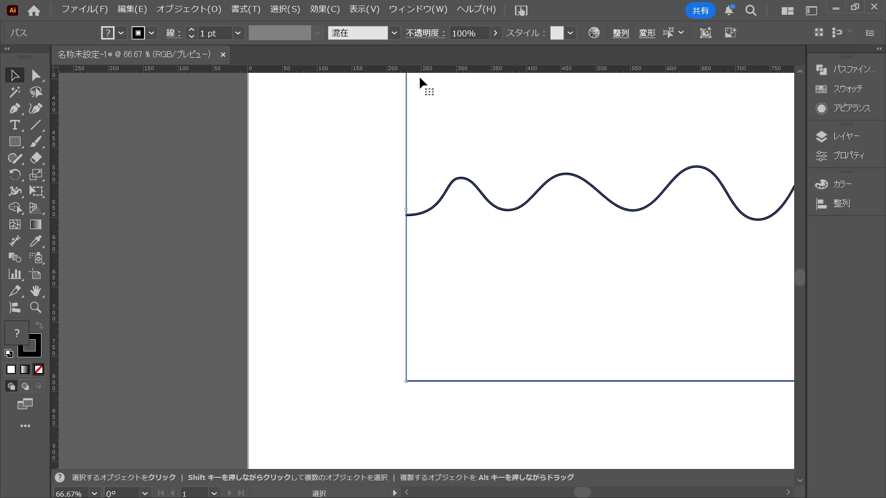
left_click_drag(420, 71, 406, 215)
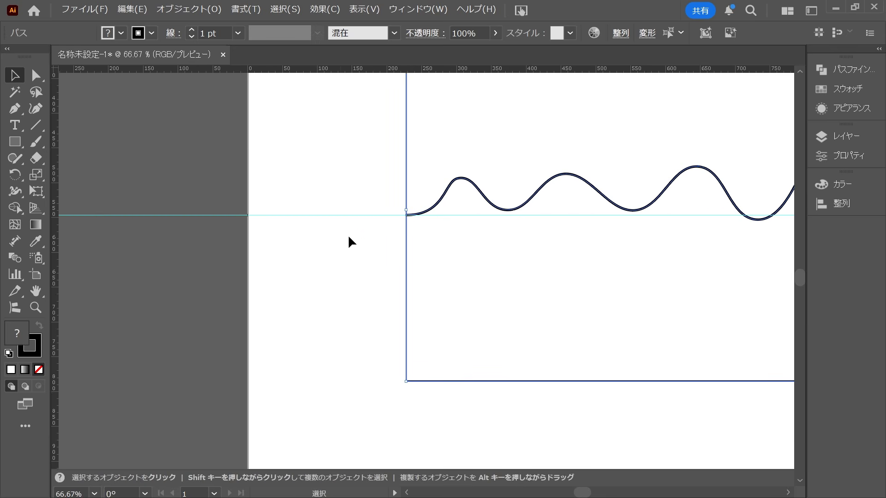
key("a")
left_click(392, 237)
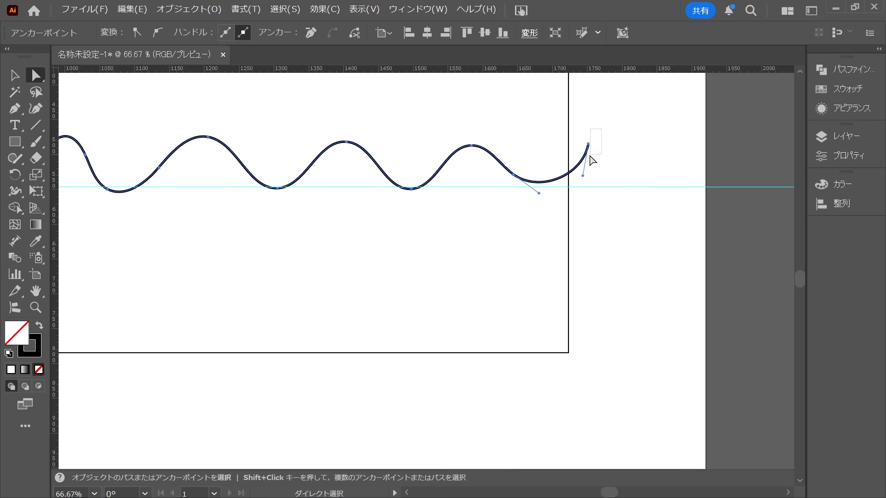
Delete the wave's right end anchor point, place the new end where the guide meets the rectangle's right edge and make its handle horizontal.
key("Delete")
left_click_drag(514, 180, 570, 188)
scroll(586, 191, "up", 3)
left_click_drag(487, 152, 290, 180)
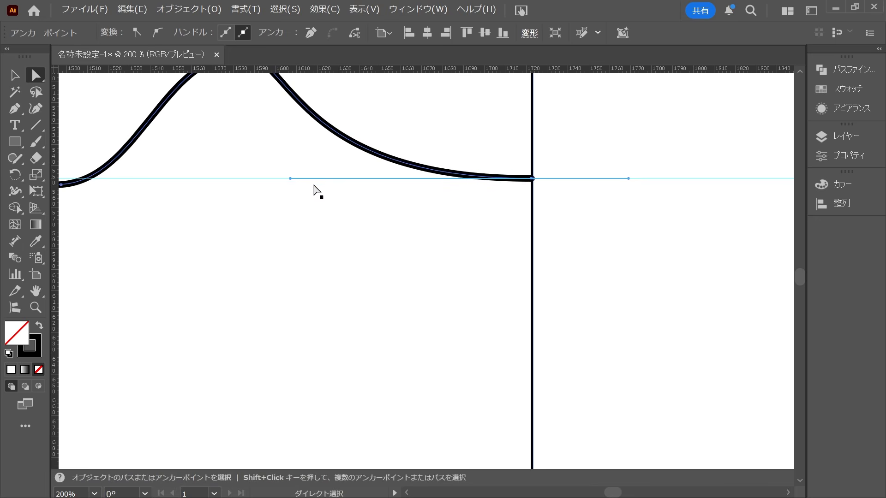
Split the rectangle along the wavy line into an upper and a lower shape with the Shape Builder tool.
key("ctrl+0")
key("v")
left_click_drag(597, 112, 484, 290)
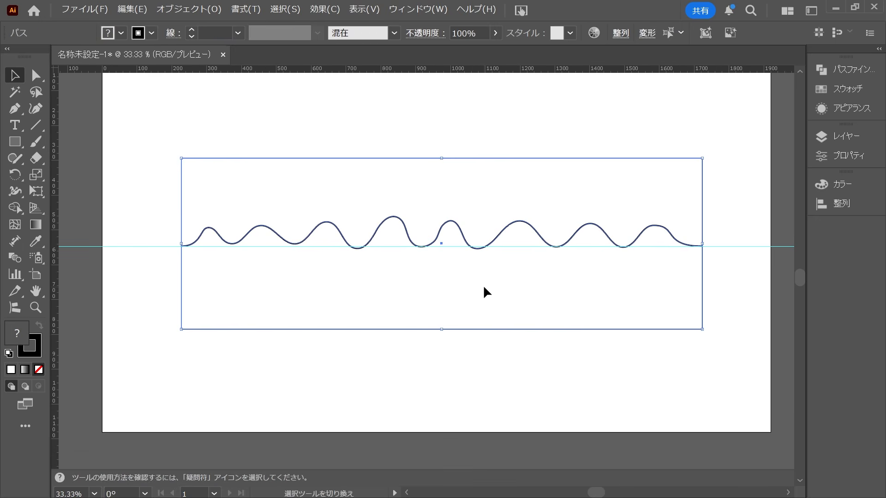
key("shift+m")
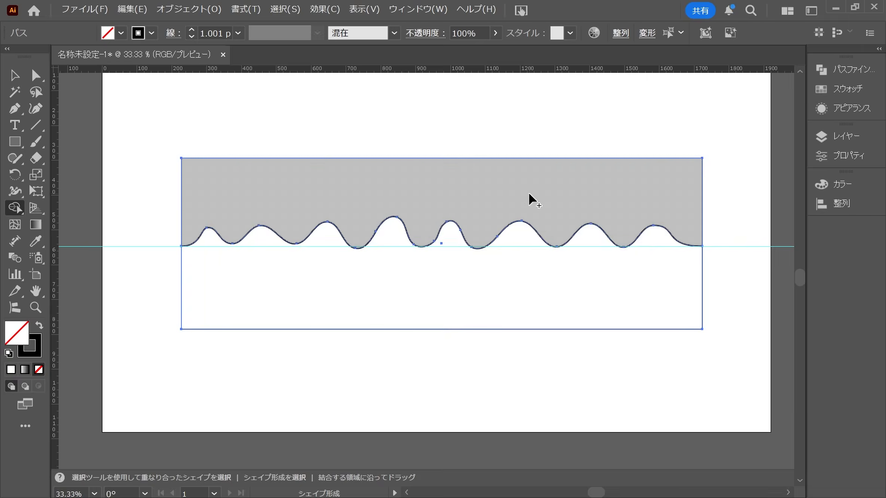
left_click(541, 202)
key("v")
left_click(558, 139)
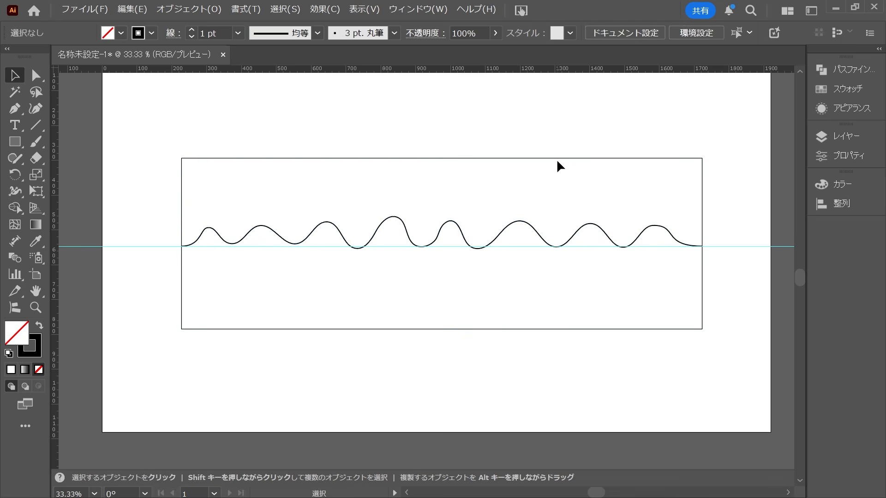
Move the upper shape away from the lower one to check the split, and undo the move.
left_click_drag(559, 156, 567, 125)
left_click(689, 117)
left_click(619, 115)
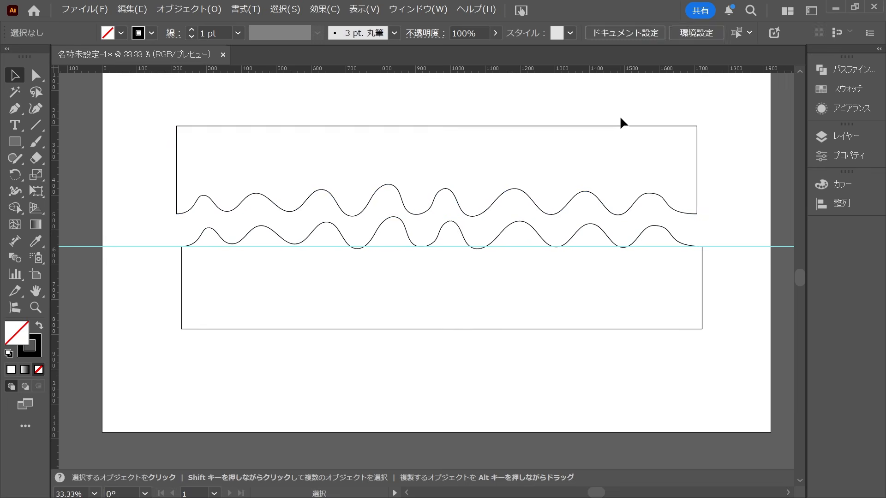
key("ctrl+z")
key("ctrl+z")
left_click(602, 124)
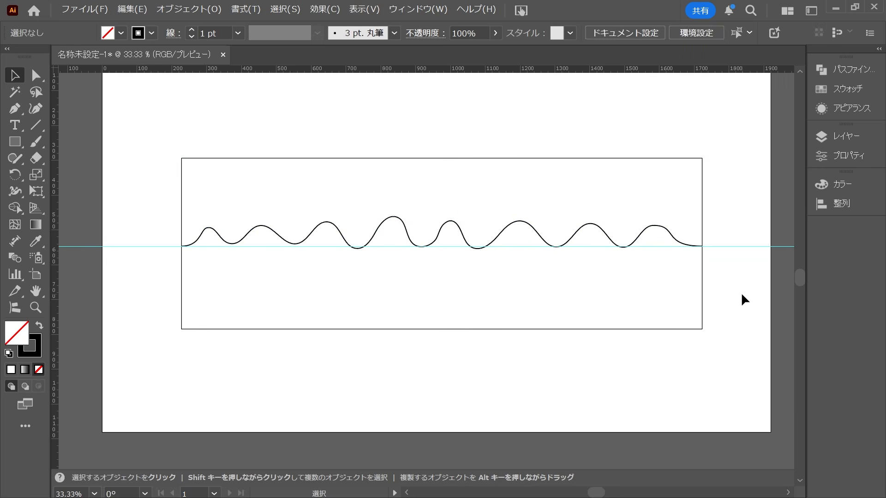
Remove the lower wavy shape's stroke and set its fill color to brown #613a21.
left_click_drag(734, 368, 662, 306)
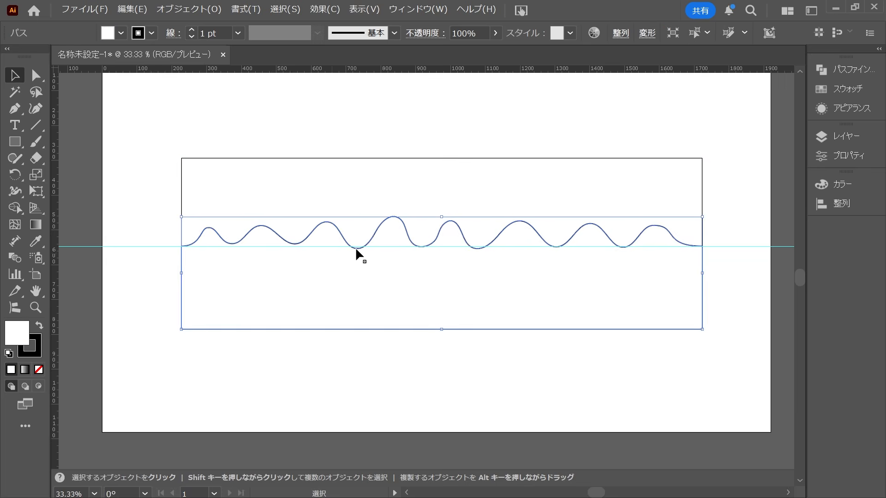
left_click(39, 353)
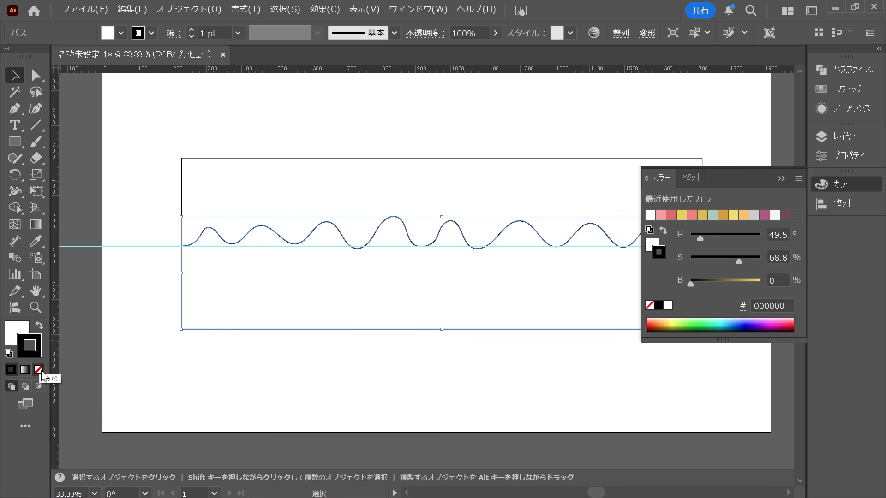
left_click(39, 370)
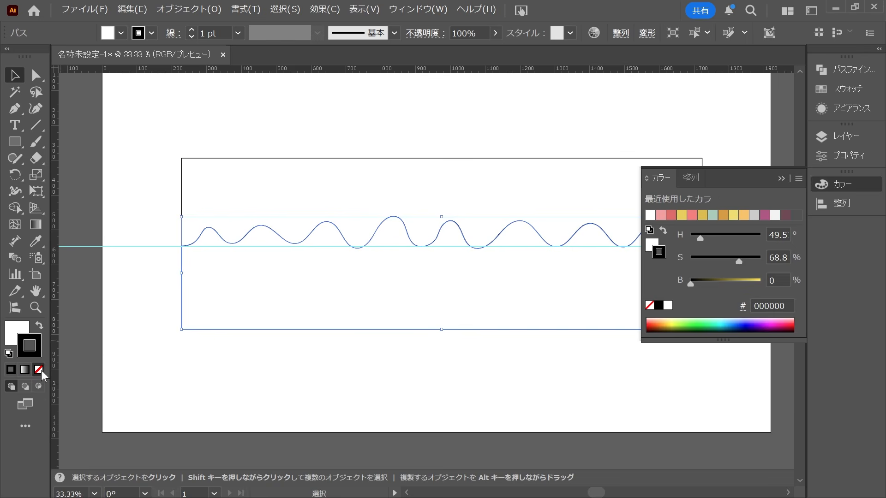
left_click(16, 339)
left_click(762, 310)
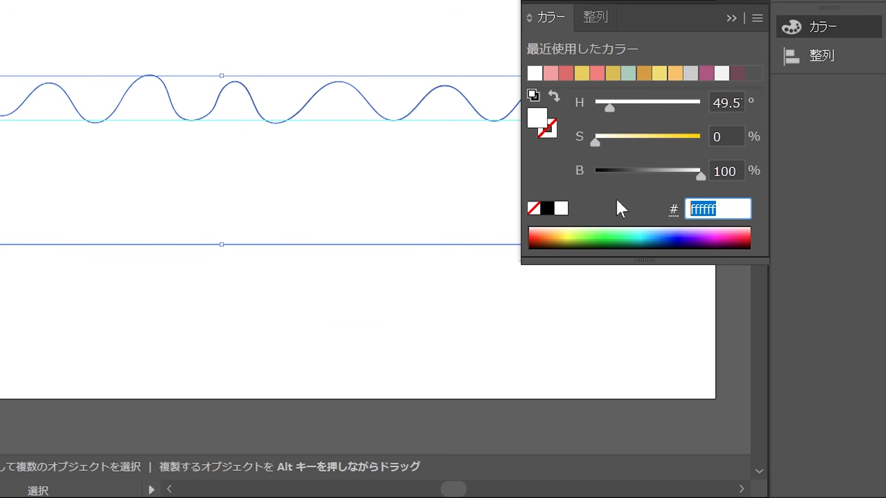
type("613a21")
left_click(706, 213)
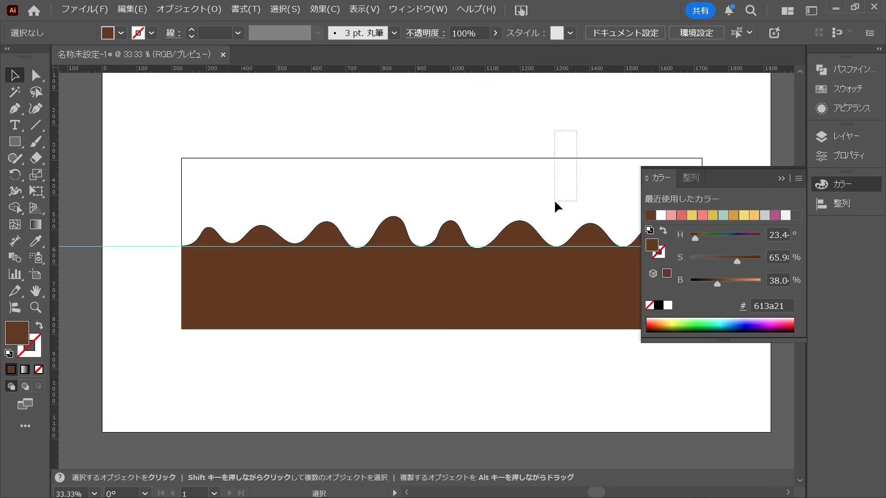
Fill the upper shape with pink #ff8787 and remove its stroke.
left_click_drag(555, 202, 555, 203)
left_click(552, 143)
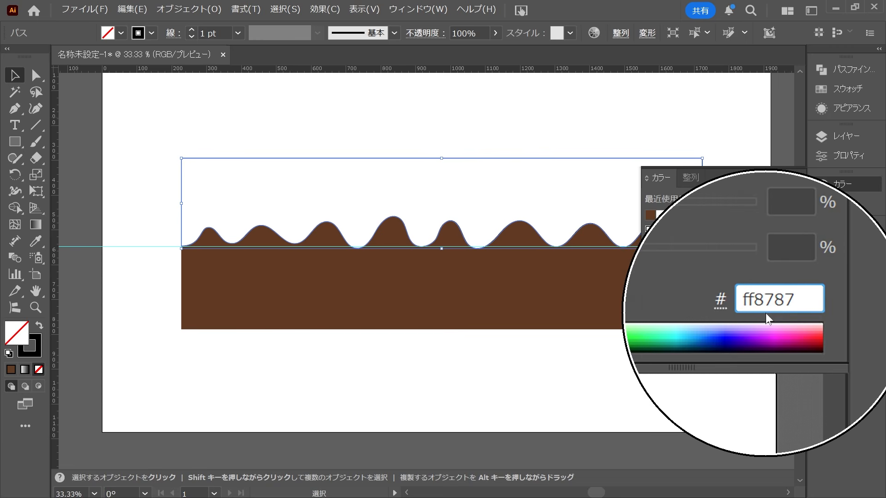
key("Return")
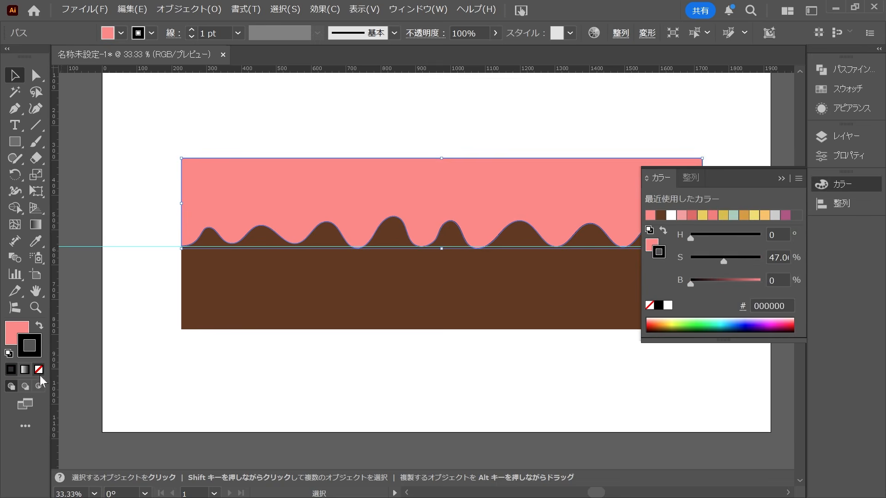
left_click(38, 370)
left_click(134, 369)
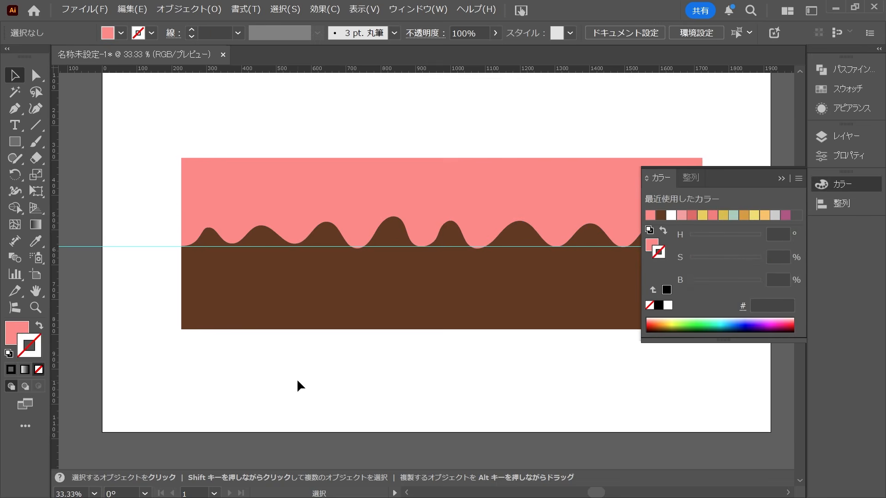
left_click(297, 378)
Duplicate the pink and brown shapes straight above the originals and rotate the copy 180 degrees.
left_click_drag(714, 142, 431, 321)
scroll(430, 321, "down", 2)
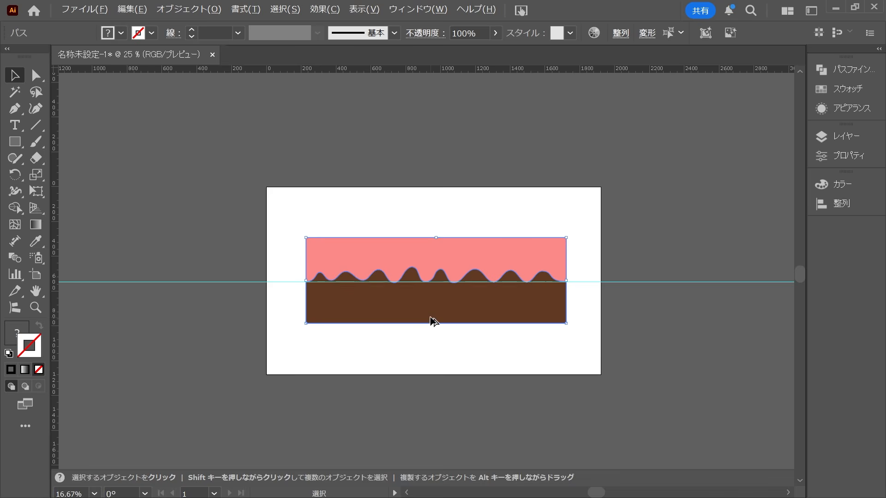
left_click_drag(534, 262, 530, 174)
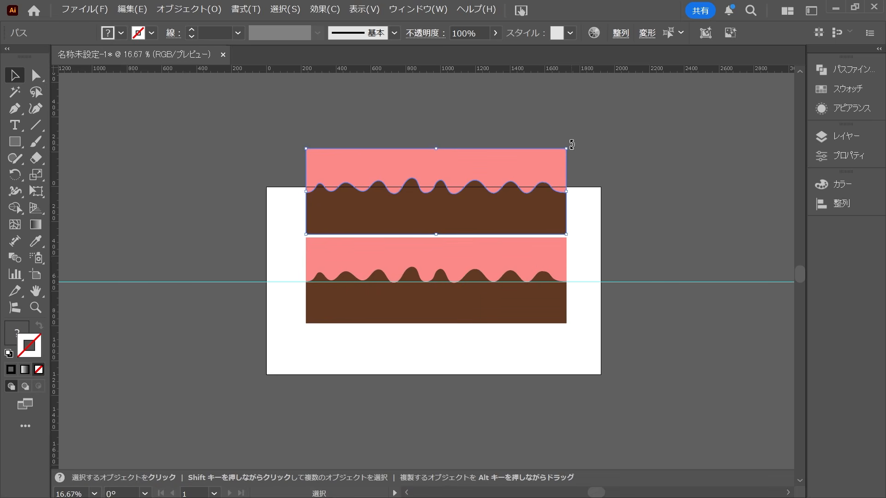
left_click_drag(571, 144, 372, 237)
Join the two halves by aligning their pink edges so they form one continuous pink band between brown wavy borders.
scroll(312, 222, "up", 1)
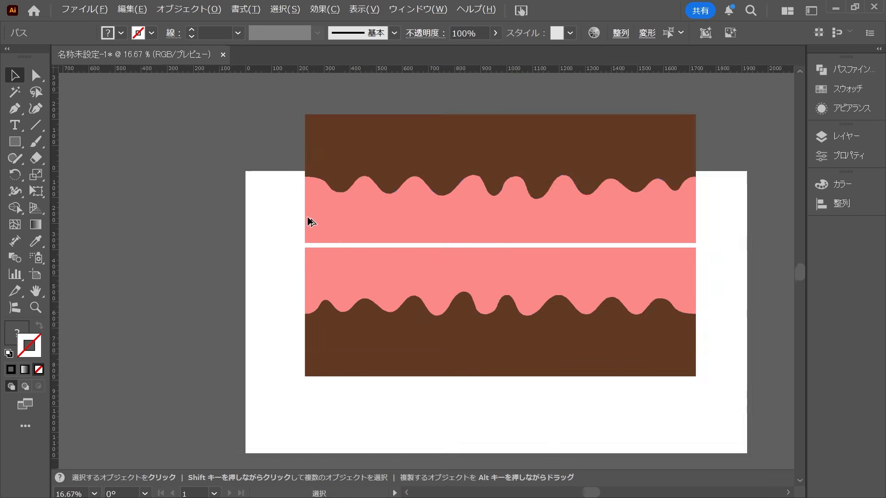
scroll(312, 222, "up", 4)
left_click_drag(316, 249, 331, 252)
left_click(223, 261)
key("ctrl+0")
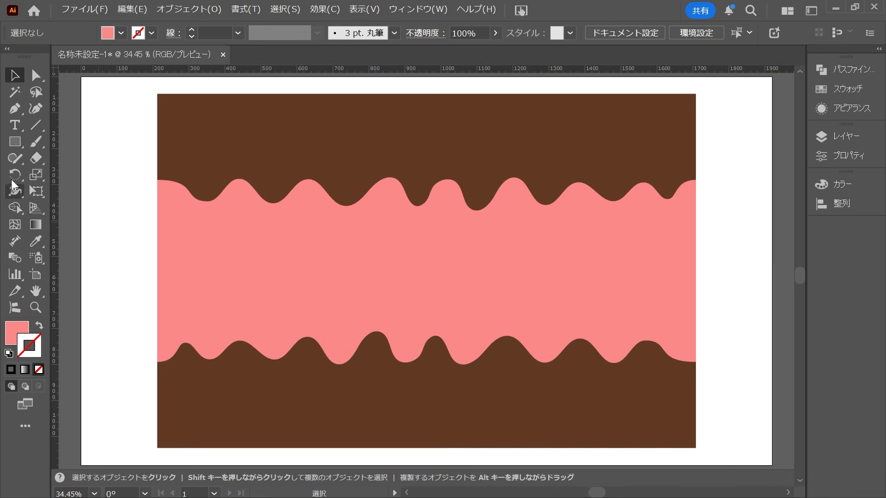
Add the text トーキョー・インフィニティードーナツ to the pink band and enlarge it across most of the band.
left_click(15, 125)
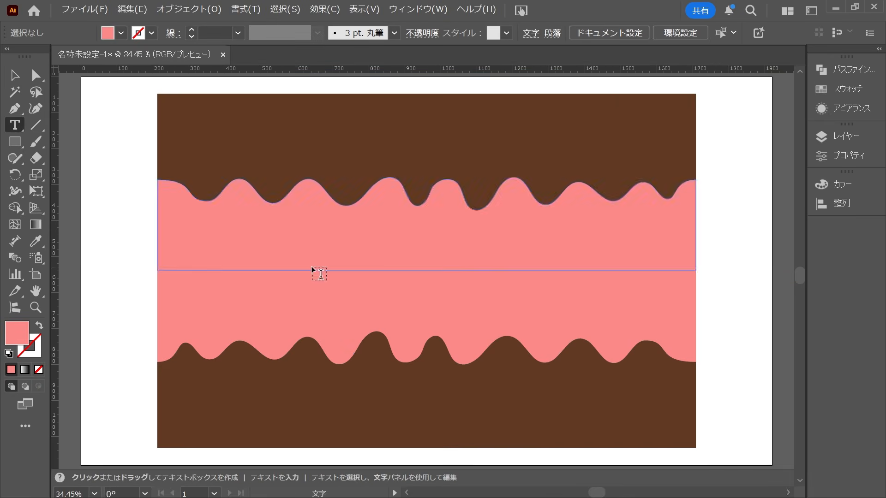
left_click(238, 252)
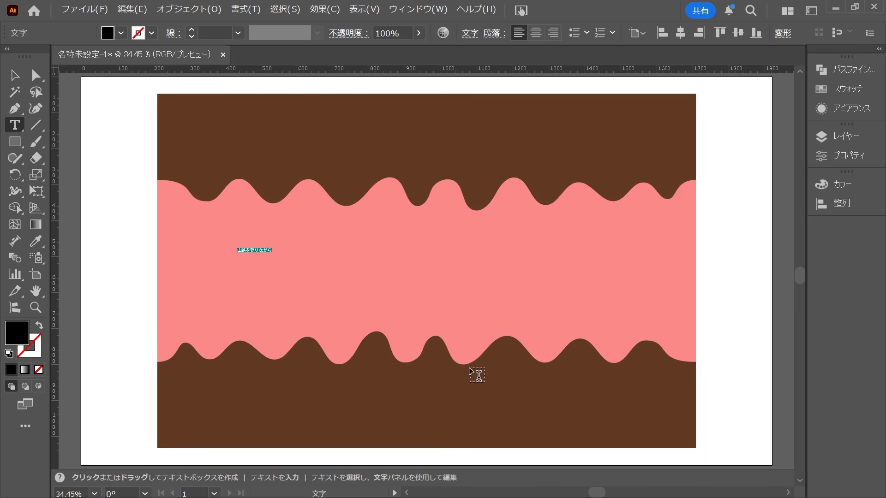
type("トーキョー・インフィニティードーナツ")
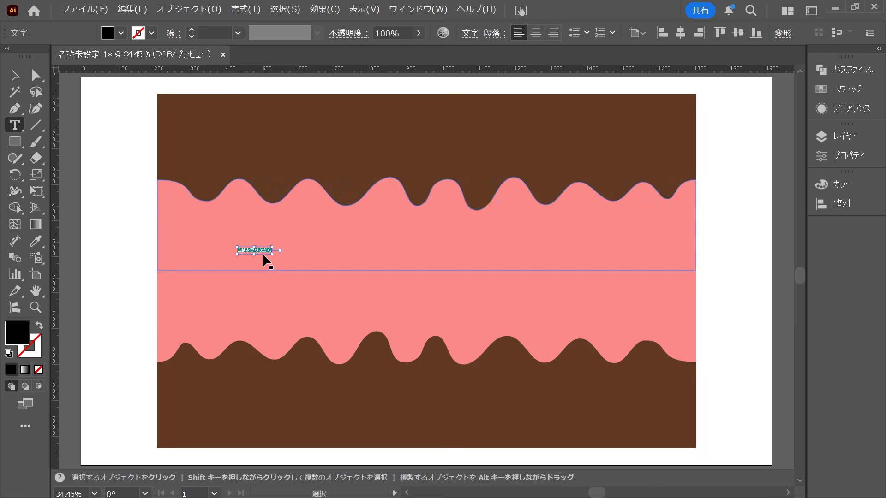
key("Escape")
left_click_drag(318, 253, 514, 263)
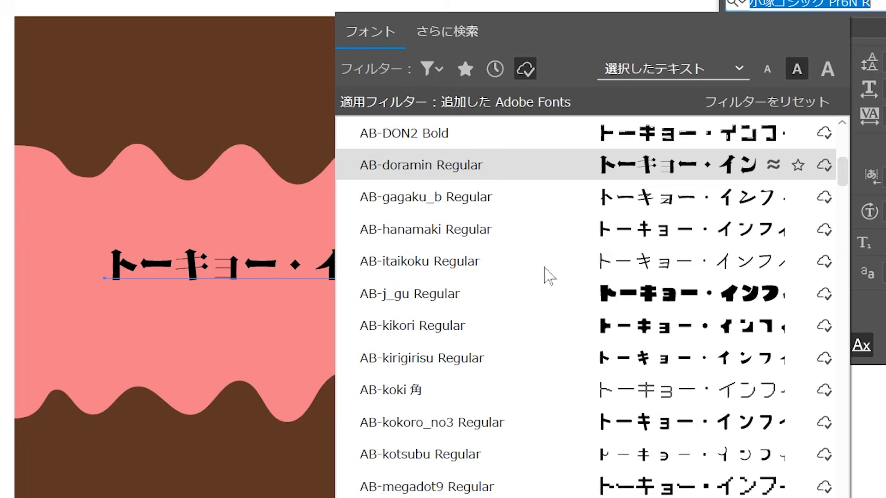
Set the title text's font to AB- ショウネン オト R.
scroll(547, 274, "down", 4)
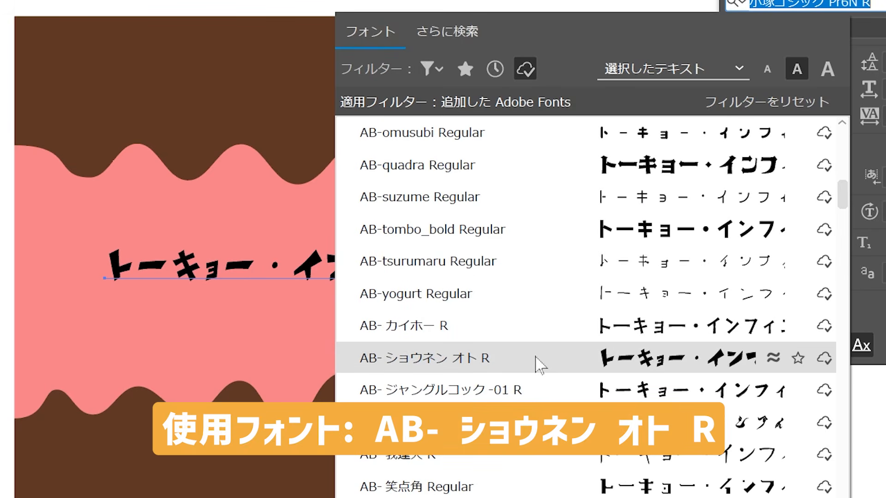
left_click(537, 358)
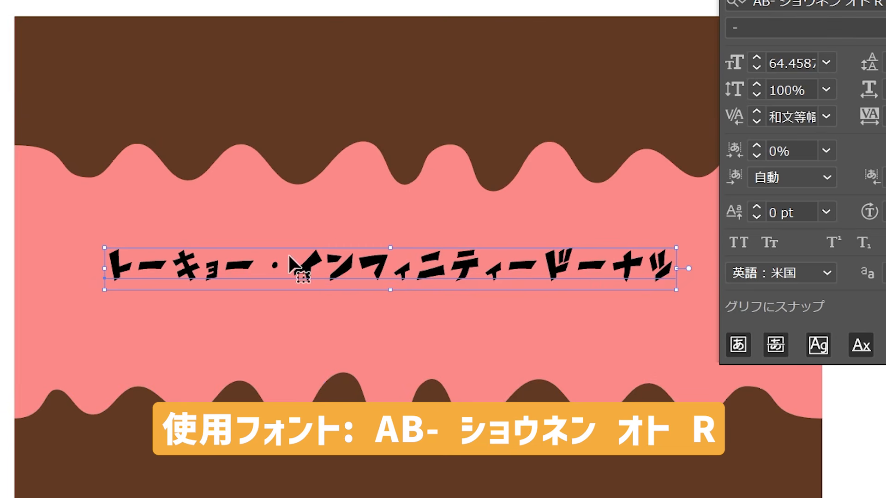
key("ctrl+t")
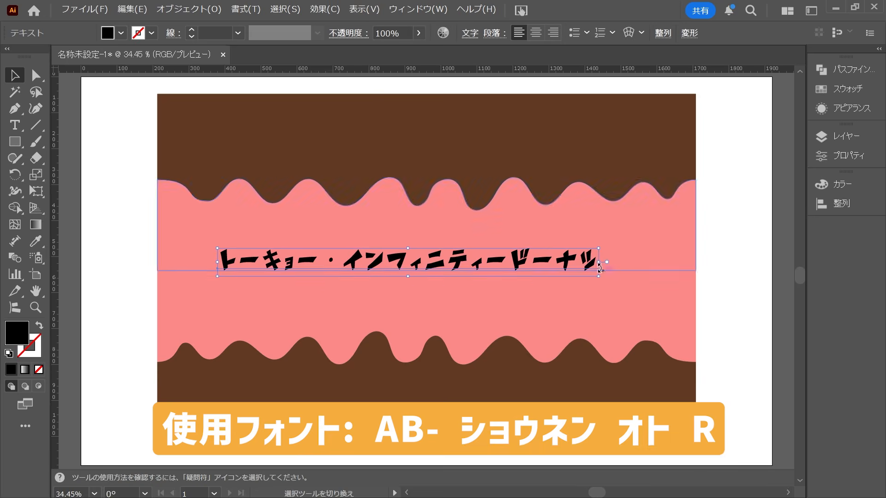
Enlarge the title text further, centre it on the pink band and fill it with white.
left_click_drag(676, 268, 794, 268)
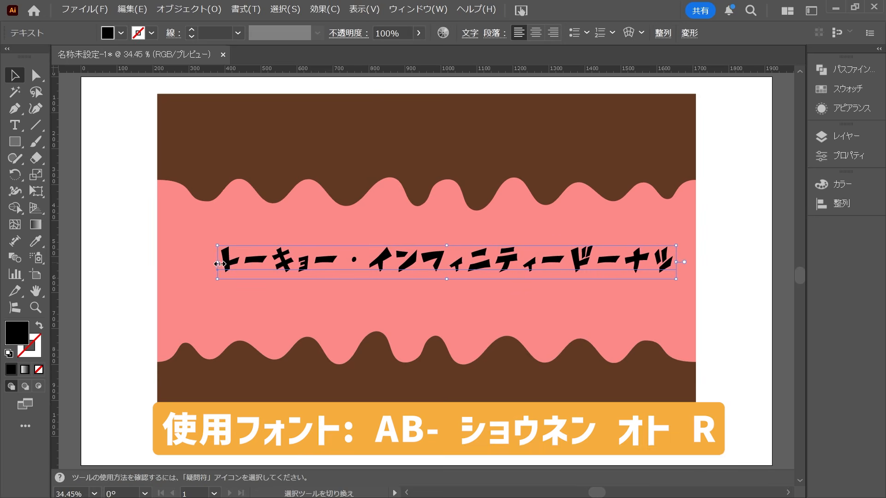
left_click_drag(104, 268, 47, 268)
left_click_drag(332, 266, 371, 273)
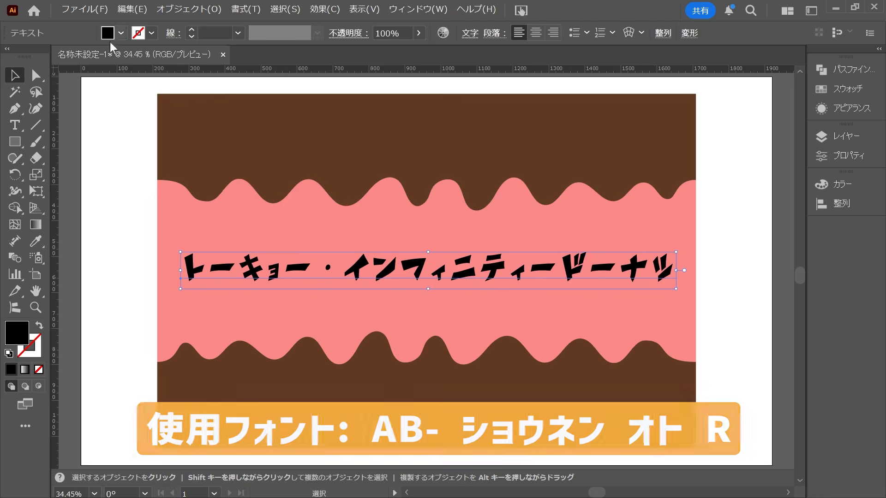
left_click(120, 33)
left_click(10, 102)
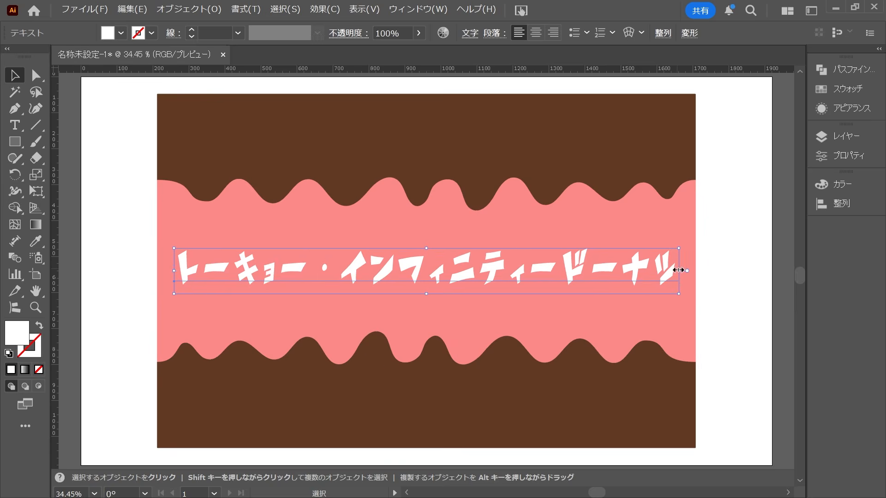
Condense the white title text horizontally and stretch it slightly taller, keeping it centred on the band.
left_click_drag(676, 270, 648, 274)
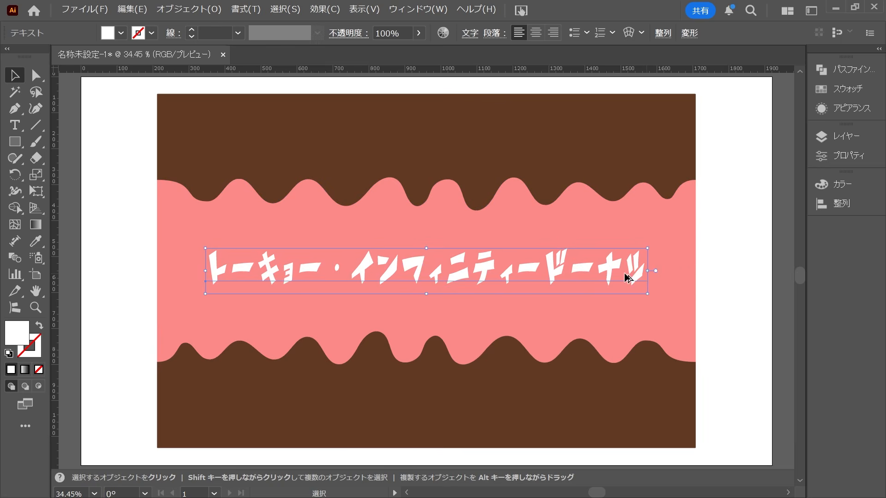
left_click_drag(428, 250, 429, 244)
left_click(719, 274)
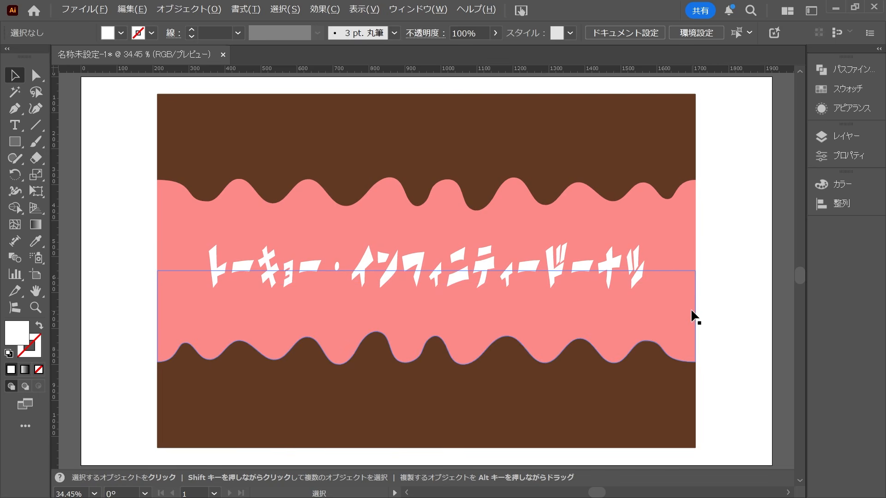
Duplicate the whole band design off the artboard to the left and select the original design on the artboard.
scroll(692, 318, "down", 3)
left_click(605, 376)
left_click_drag(604, 376, 261, 352)
left_click(414, 192)
left_click_drag(415, 192, 667, 413)
Register the selected pink band design in the document's symbols as a new dynamic symbol.
left_click(417, 9)
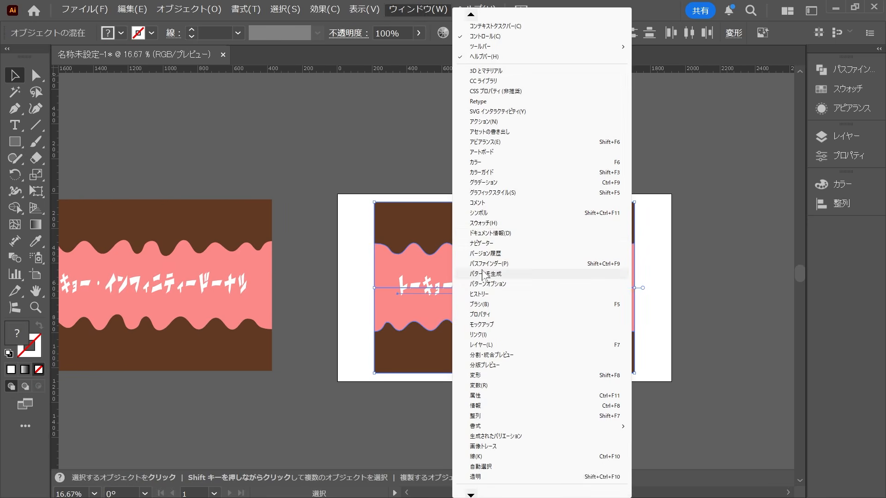
left_click(499, 216)
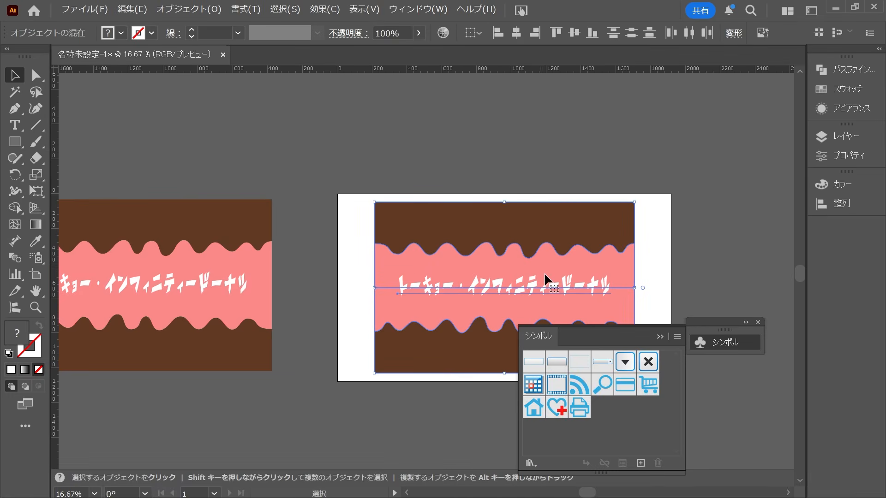
double_click(720, 331)
left_click_drag(727, 312, 722, 213)
left_click(718, 181)
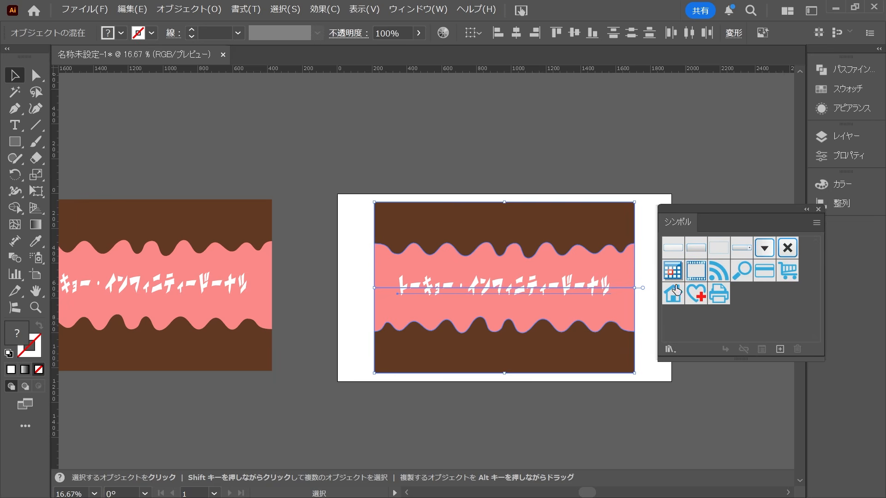
left_click_drag(562, 323, 691, 302)
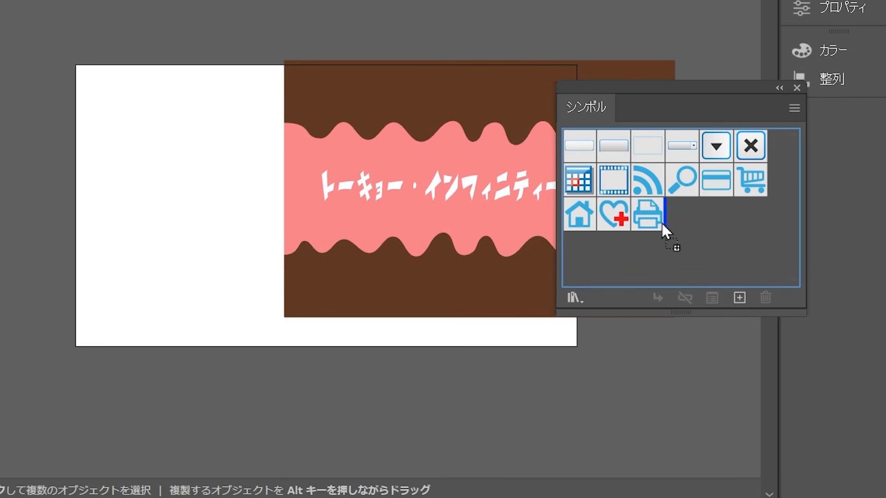
left_click_drag(661, 223, 671, 221)
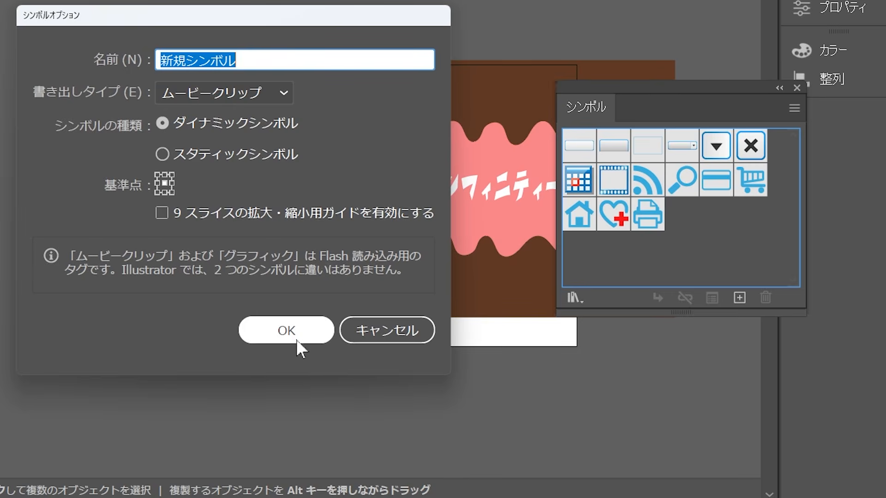
left_click(295, 339)
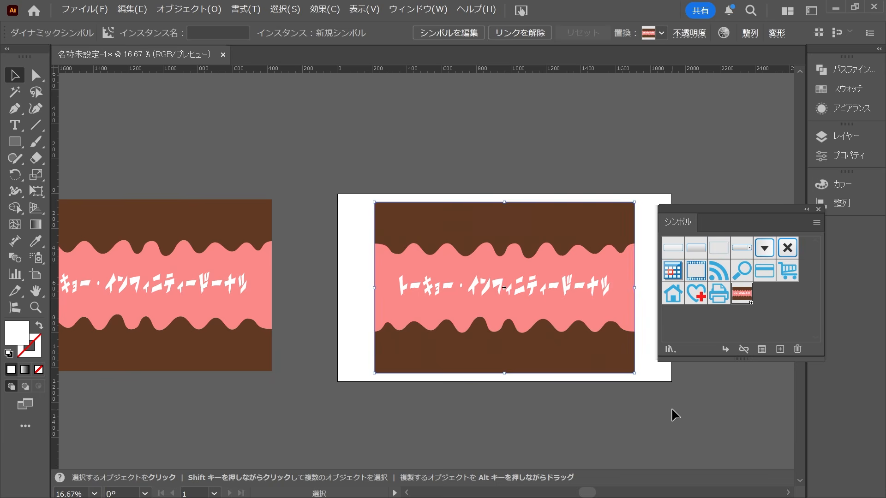
Move the pink symbol instance off the artboard to the upper right and bring the spare editable copy onto it.
left_click(583, 388)
left_click_drag(517, 367, 595, 156)
left_click(115, 361)
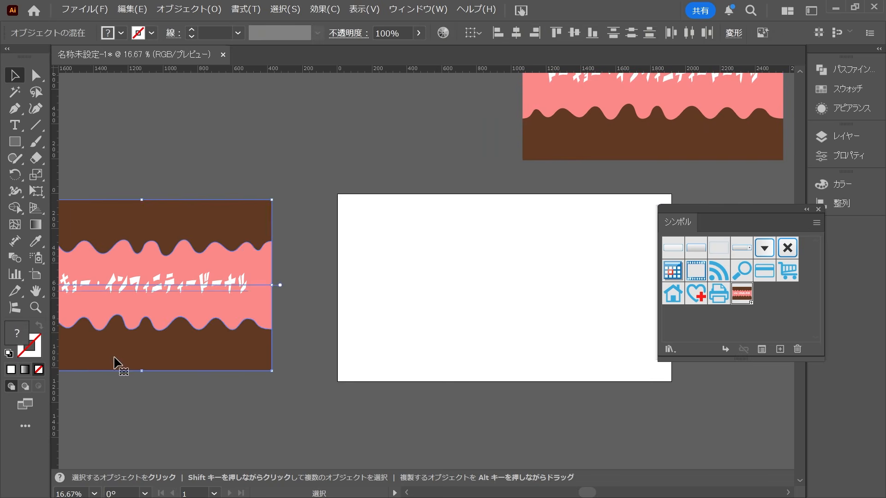
left_click_drag(152, 341, 509, 342)
left_click(623, 406)
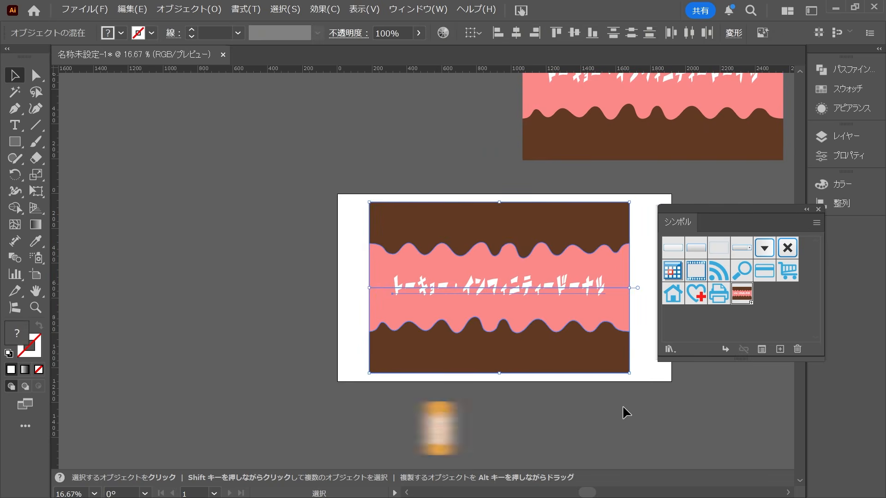
Recolor both pink halves of the editable copy's band with yellow #eace49.
key("a")
left_click(601, 313)
left_click(601, 310)
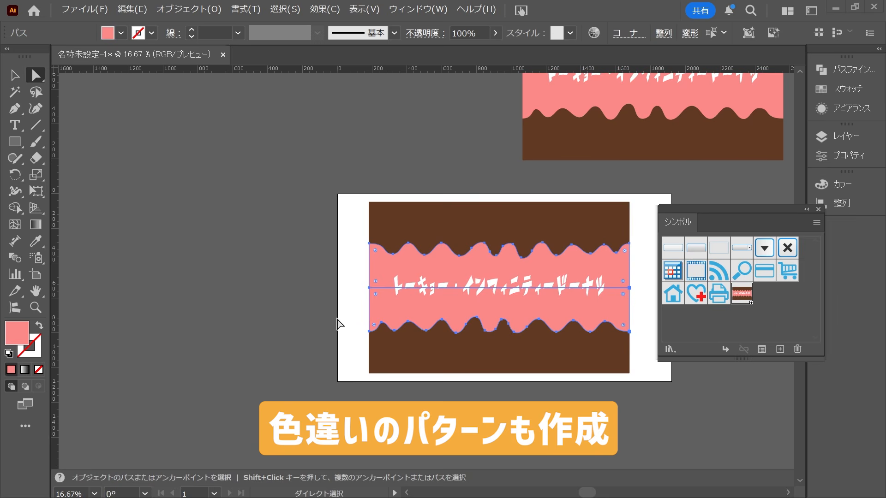
double_click(28, 335)
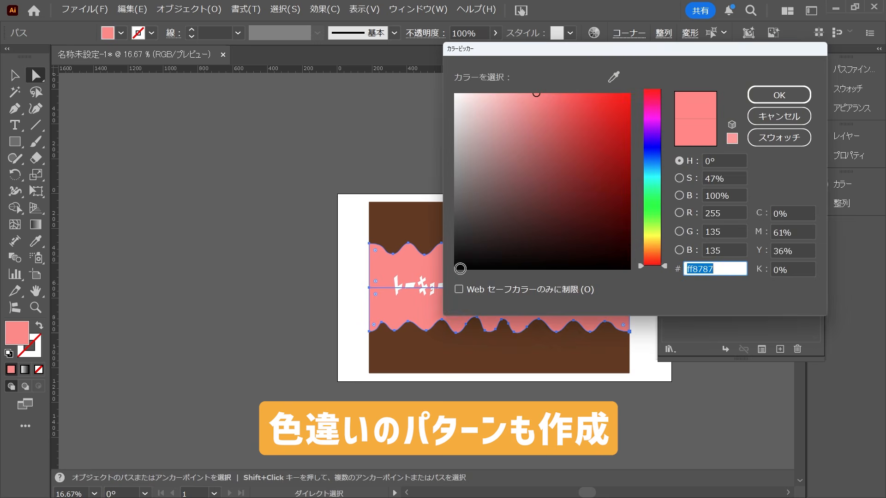
type("eace49")
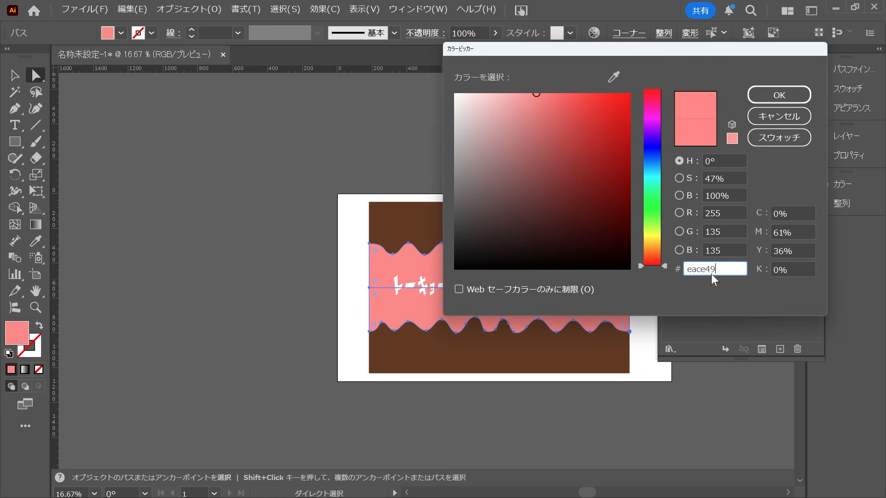
left_click(778, 98)
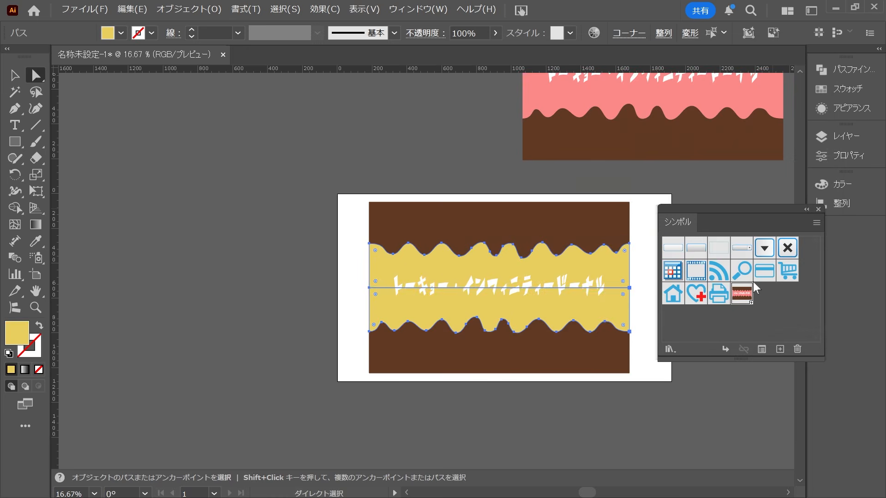
Register the yellow band design as a second dynamic symbol.
key("v")
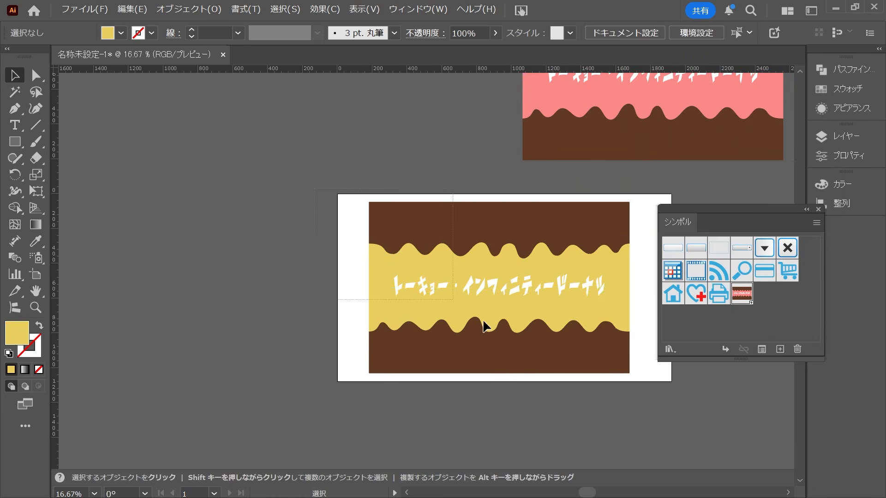
left_click(535, 318)
left_click_drag(536, 318, 763, 301)
left_click(473, 371)
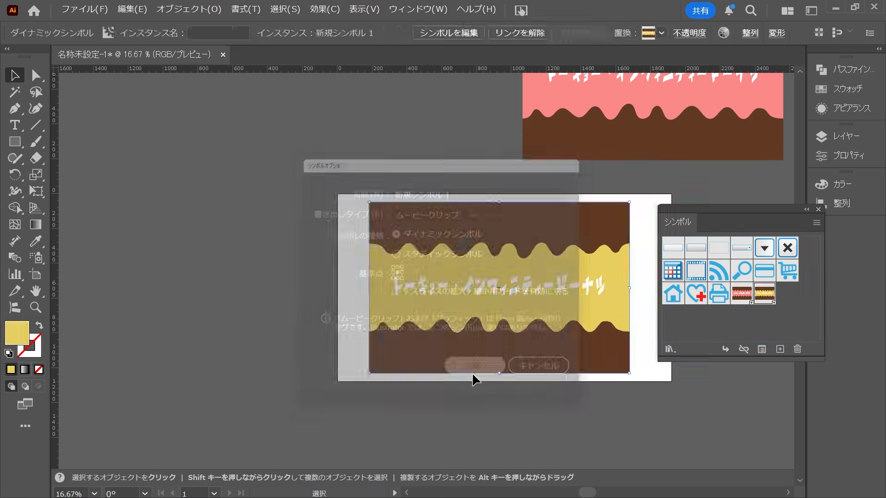
left_click(531, 414)
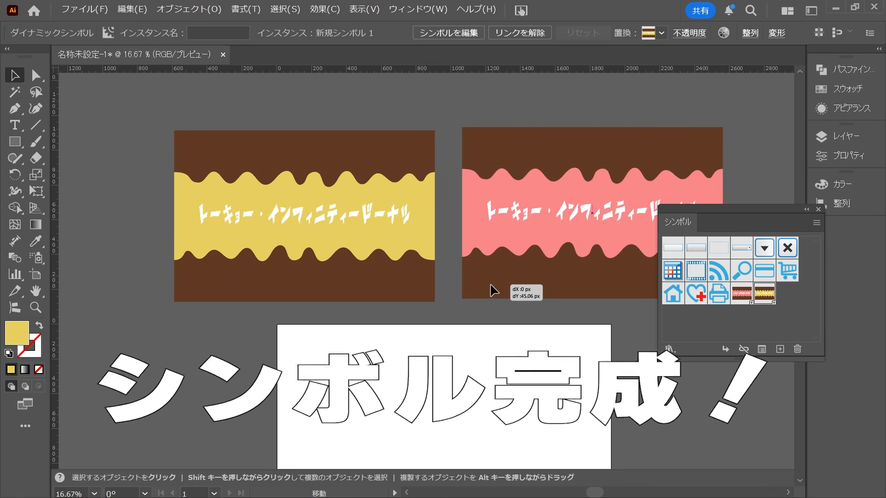
left_click_drag(492, 290, 489, 293)
left_click(550, 342)
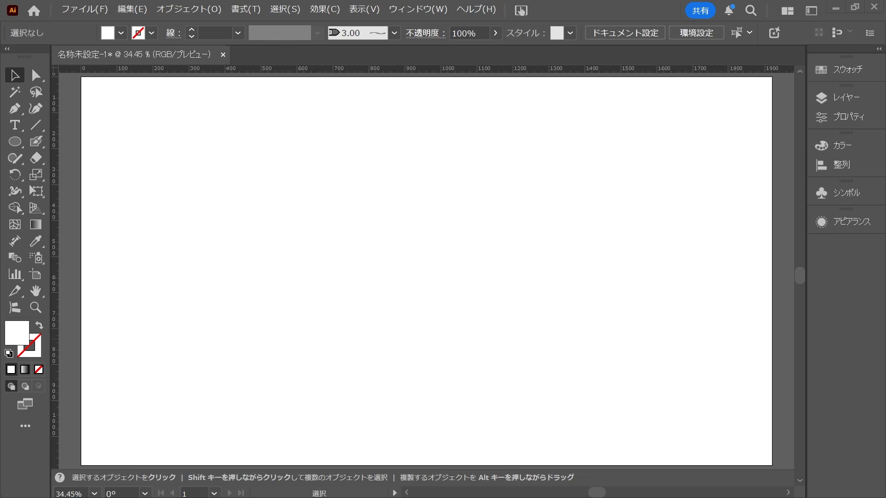
Draw a circle about 180 px in diameter with the default white fill and 1 pt black stroke on the artboard.
left_click(10, 355)
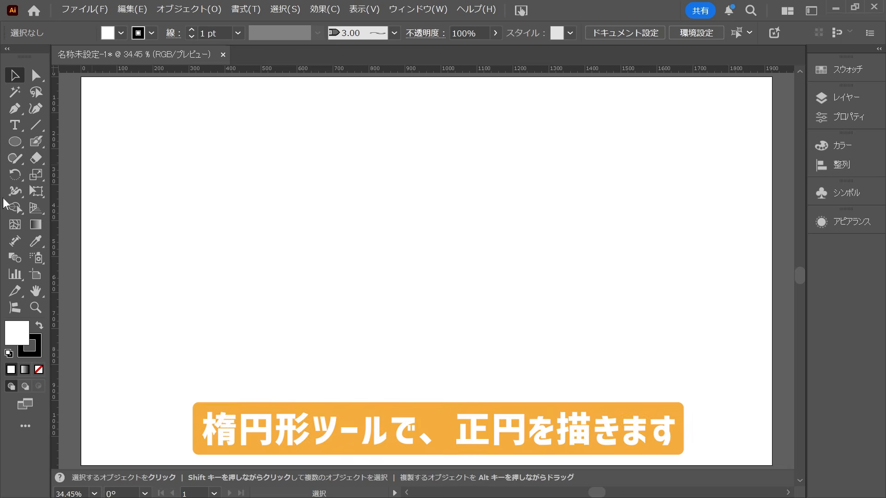
left_click(10, 144)
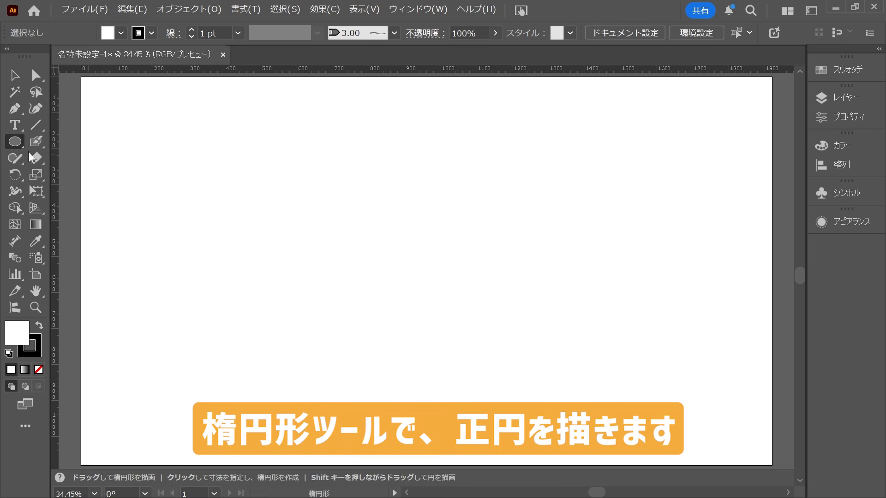
left_click_drag(158, 166, 278, 251)
key("v")
left_click(259, 240)
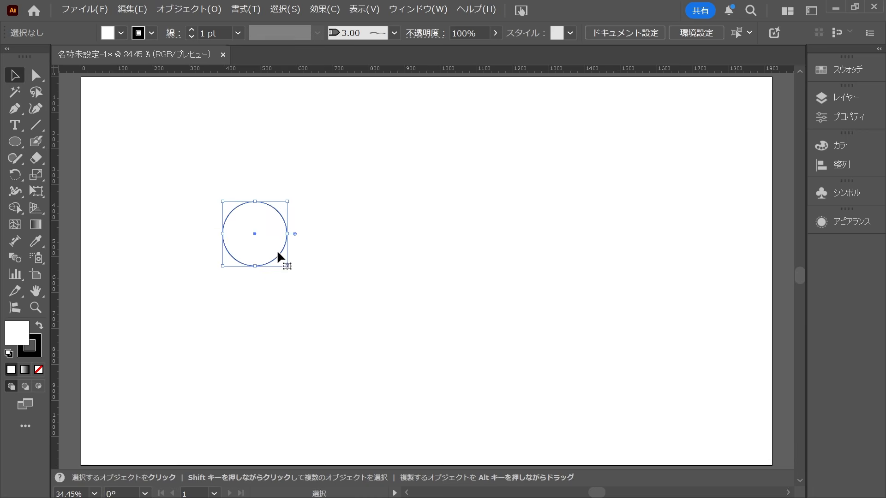
Start a 3D Revolve (Classic) effect on the circle and rotate it freely to -76°, -39° and 3°.
left_click(311, 10)
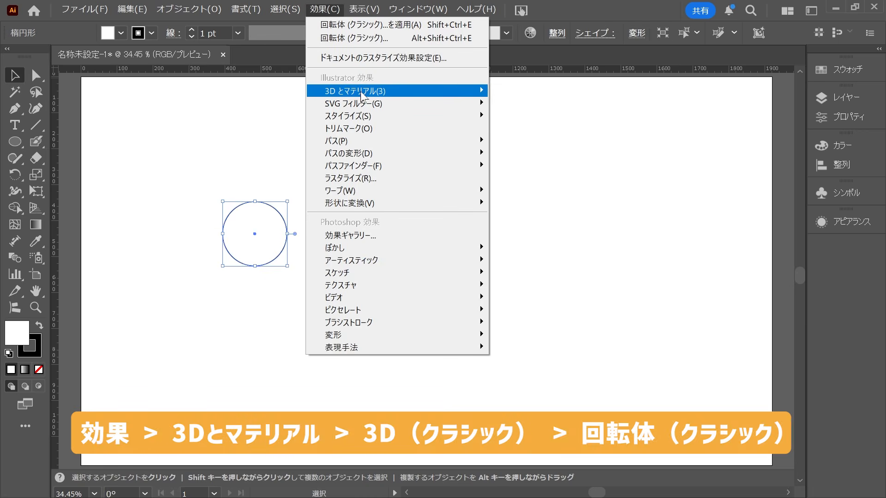
mouse_move(361, 96)
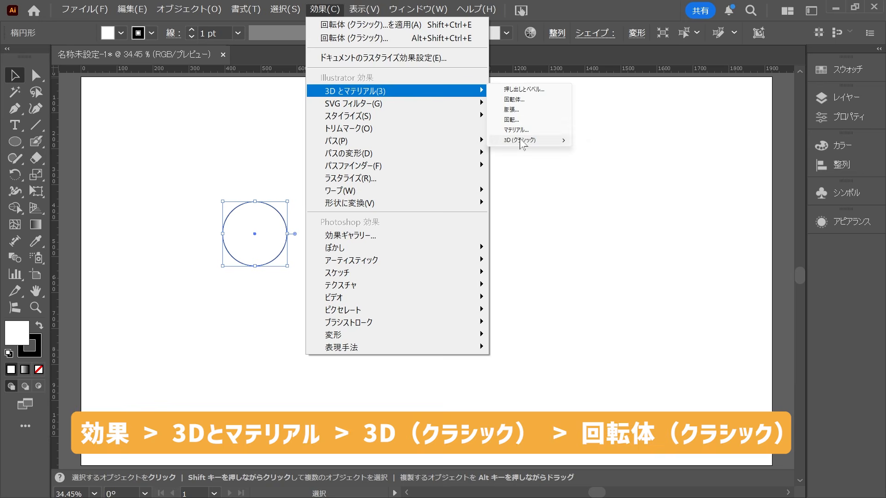
mouse_move(521, 140)
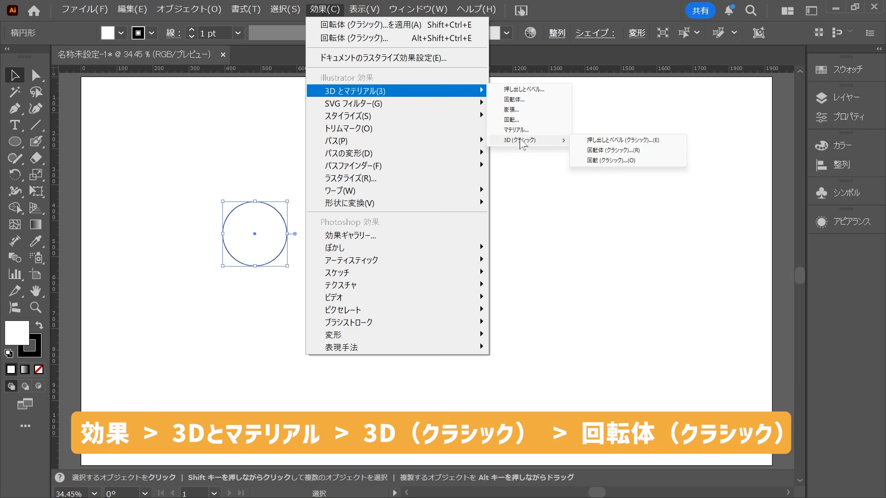
left_click(608, 156)
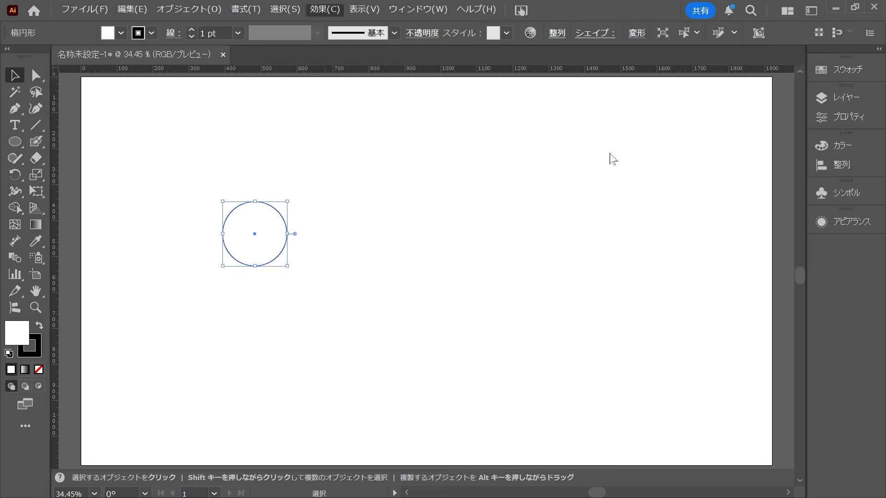
left_click_drag(304, 162, 566, 69)
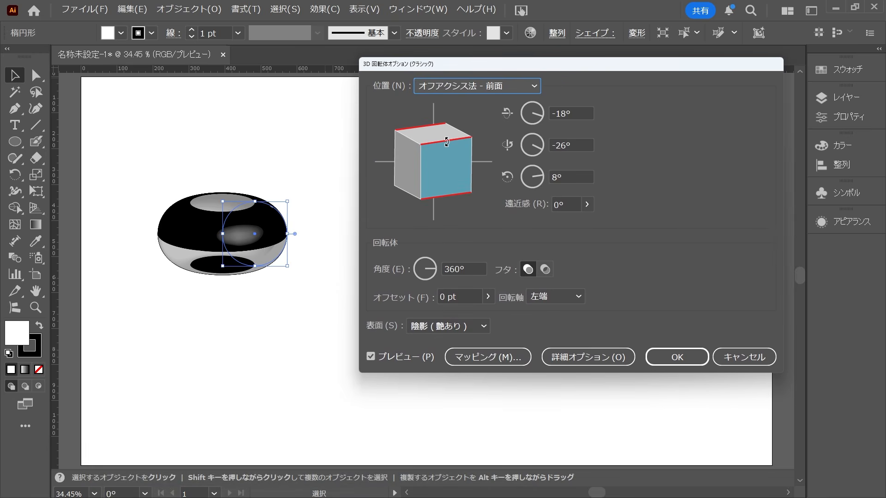
mouse_move(447, 142)
left_mouse_down()
mouse_move(444, 181)
mouse_move(402, 171)
mouse_move(429, 173)
left_mouse_up()
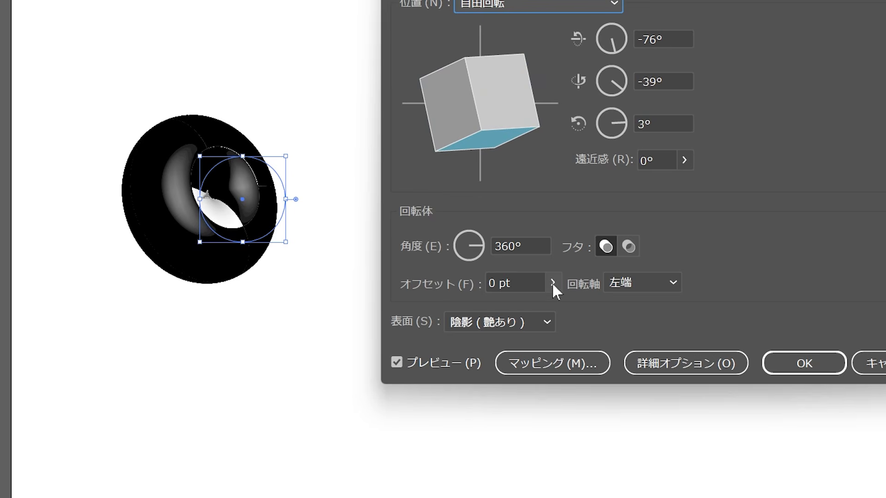
Set the revolve offset to 150 pt and the surface shading to 陰影 (艶消し).
left_click(488, 297)
left_click_drag(474, 302, 488, 314)
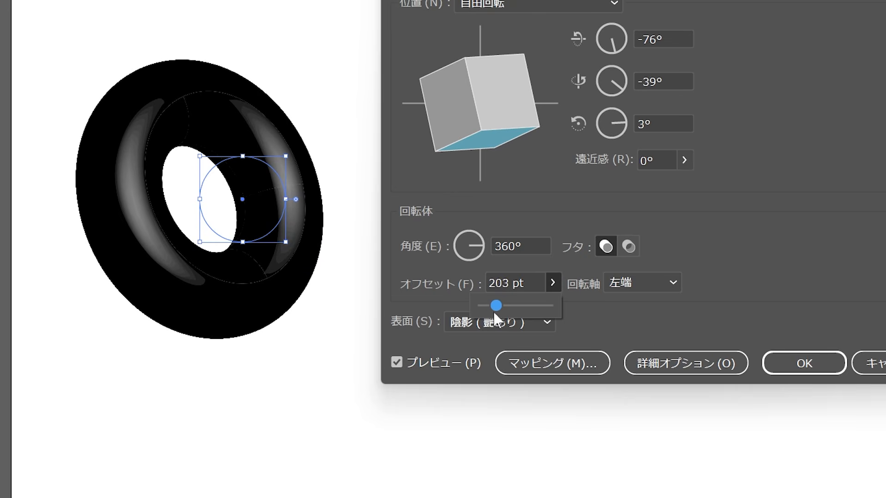
left_click_drag(494, 313, 496, 316)
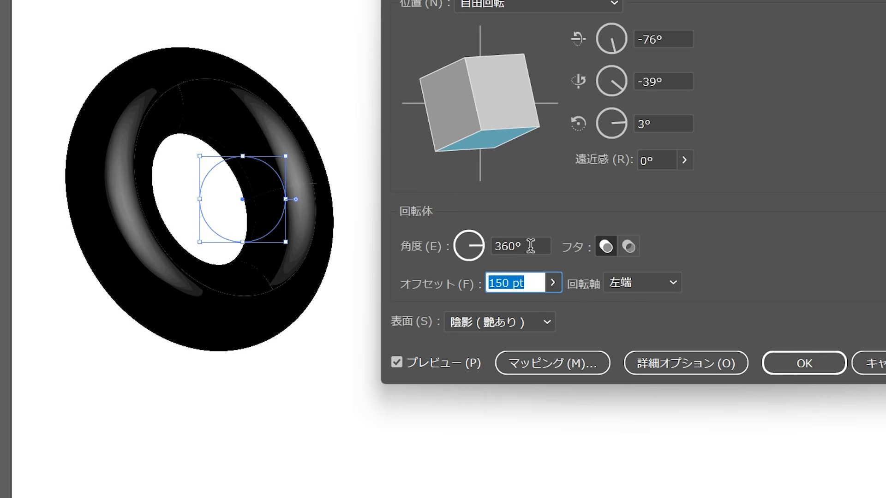
left_click(547, 323)
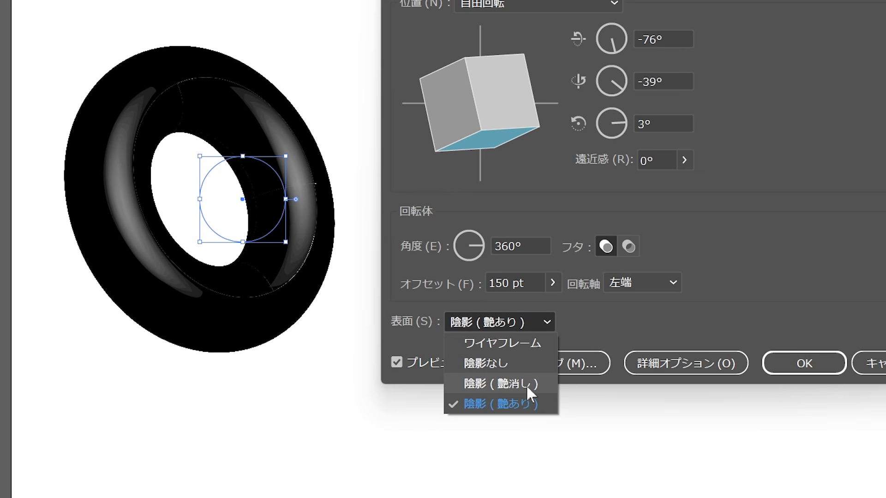
left_click(526, 384)
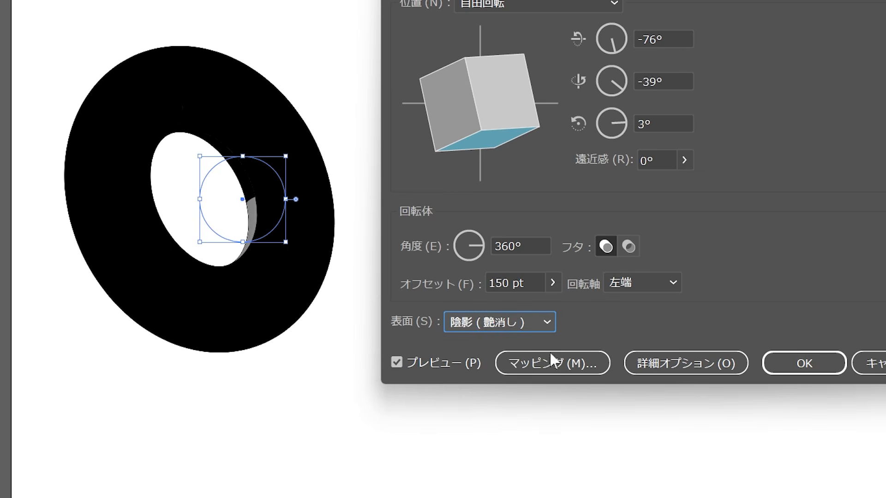
Map the pink symbol 新規シンボル onto surface 1 of the donut, scaled to fit the face.
left_click(582, 366)
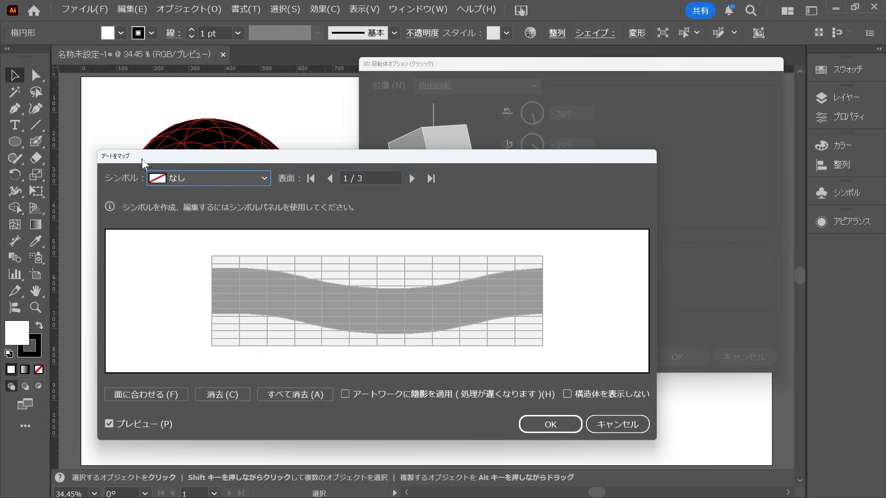
left_click_drag(142, 159, 147, 115)
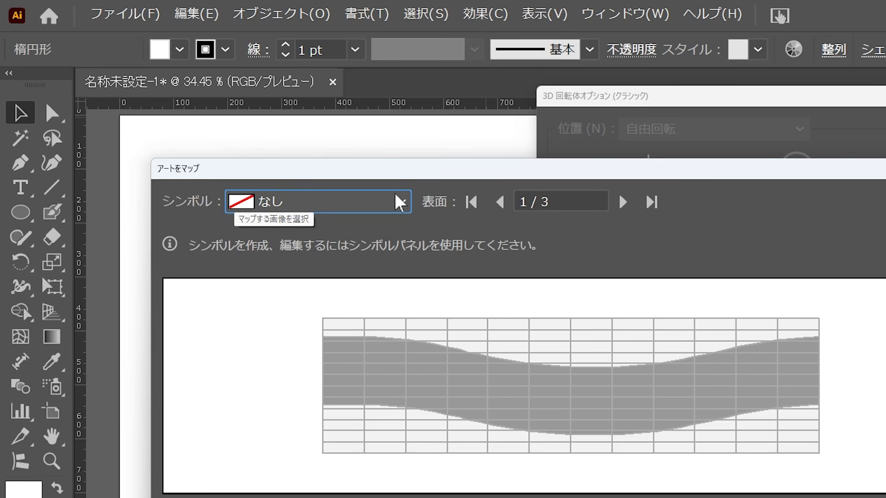
left_click(396, 196)
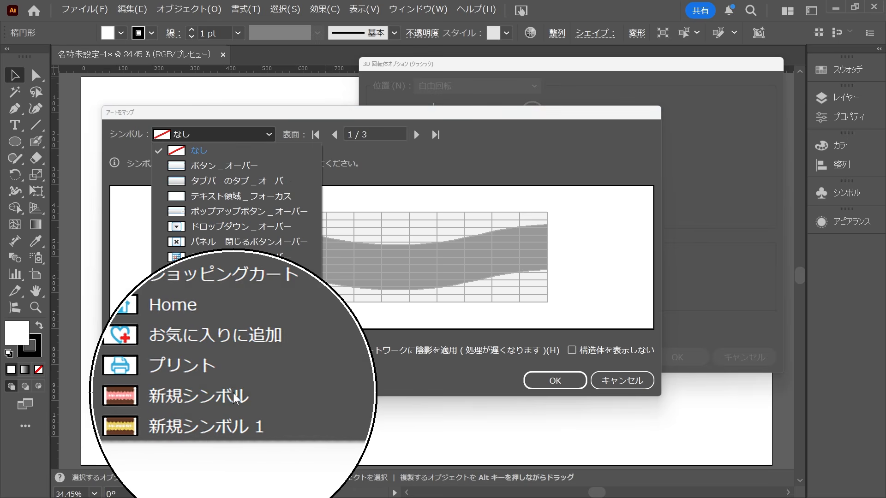
left_click(209, 393)
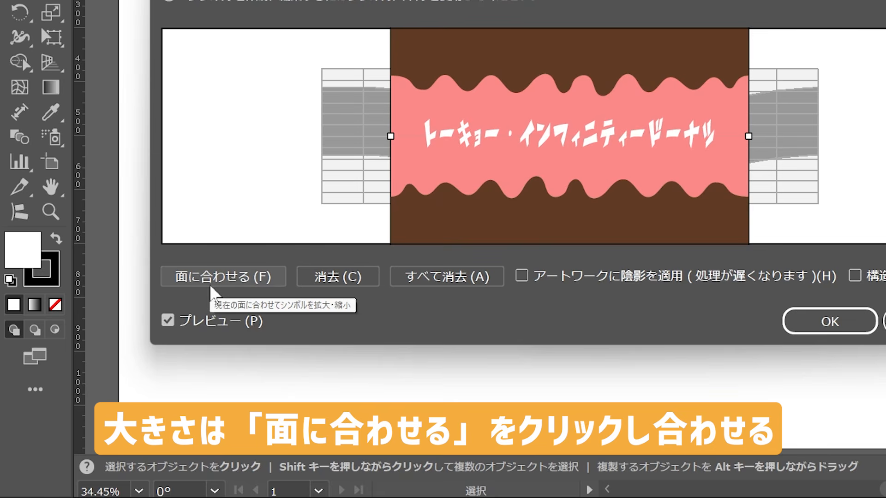
left_click(209, 284)
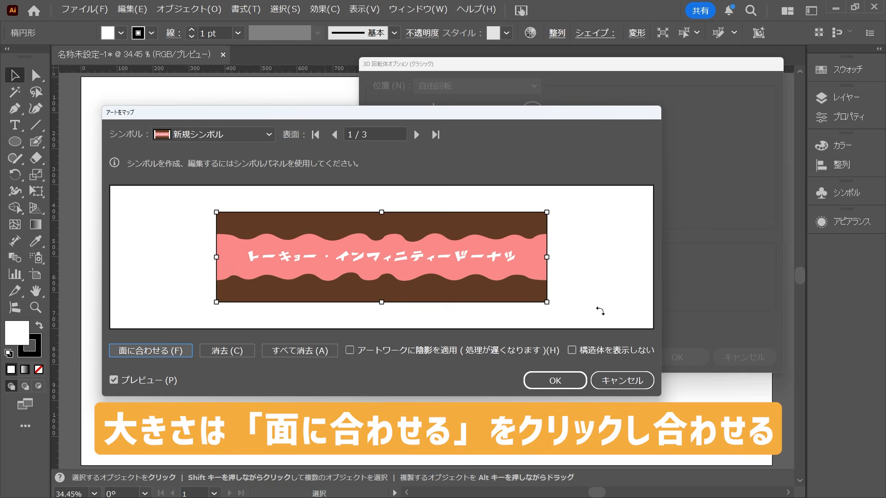
left_click(558, 386)
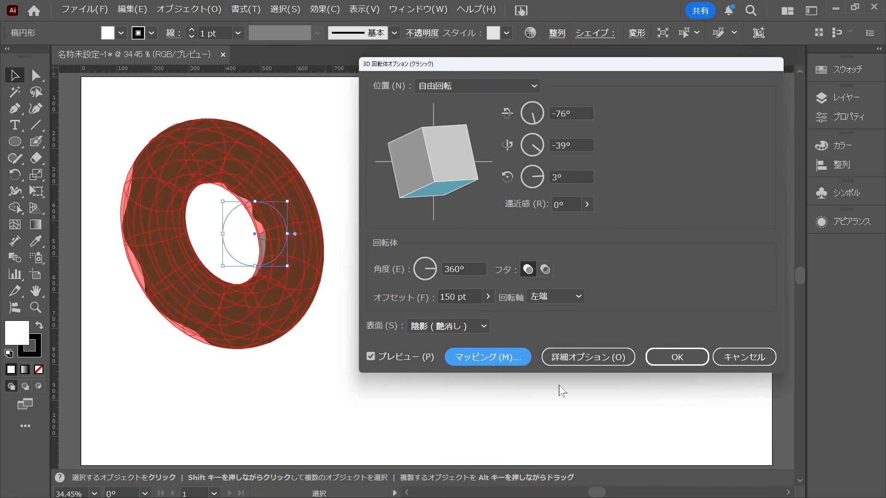
Rotate the pink donut freely to 125°, -9° and -50° so its lettering faces front, and apply the revolve effect.
left_click_drag(427, 155, 393, 154)
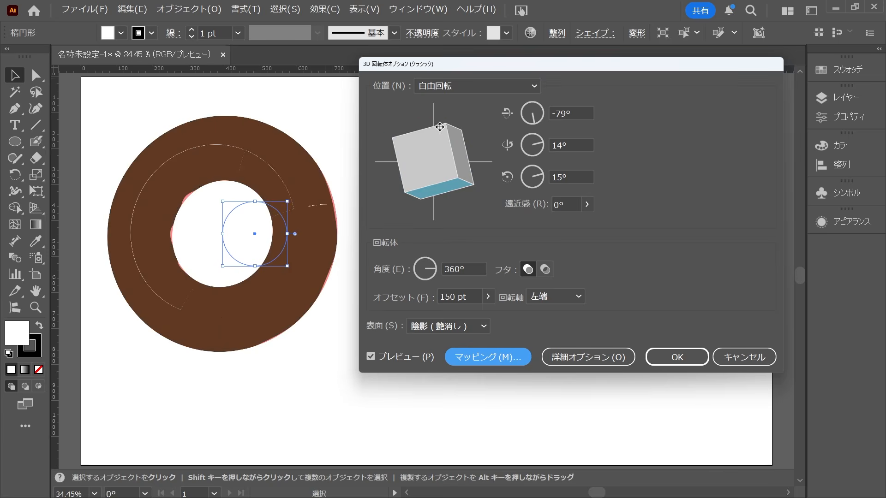
left_click_drag(433, 128, 429, 168)
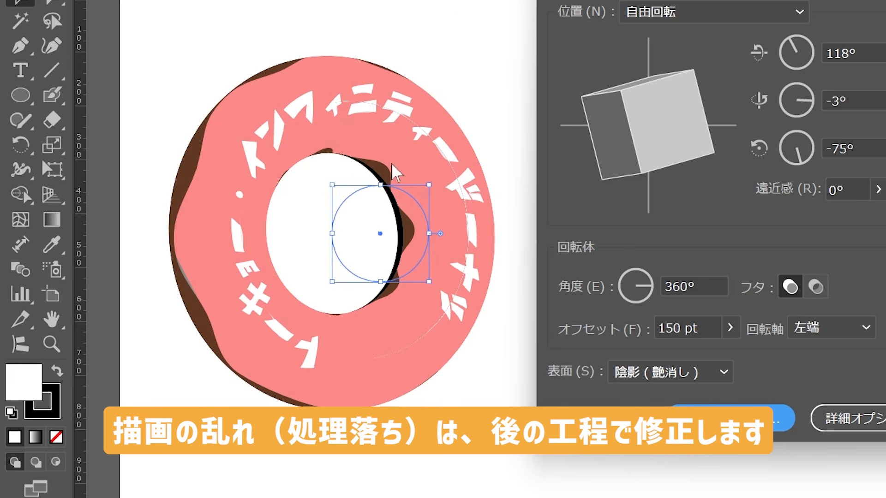
left_click_drag(626, 123, 641, 124)
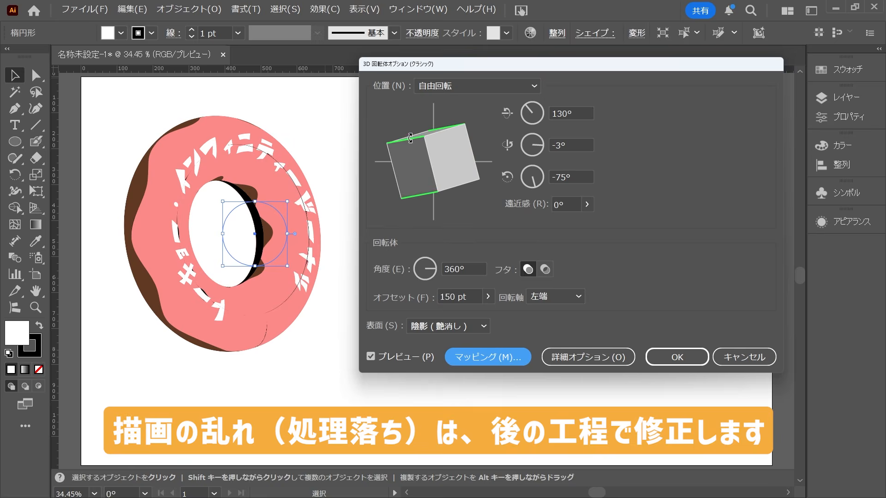
left_click_drag(613, 90, 613, 92)
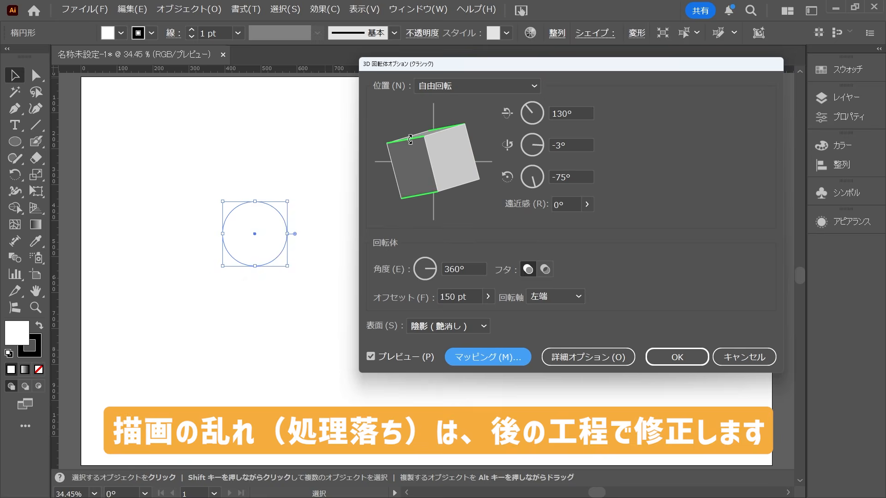
mouse_move(410, 139)
left_mouse_down()
mouse_move(404, 153)
mouse_move(399, 143)
left_mouse_up()
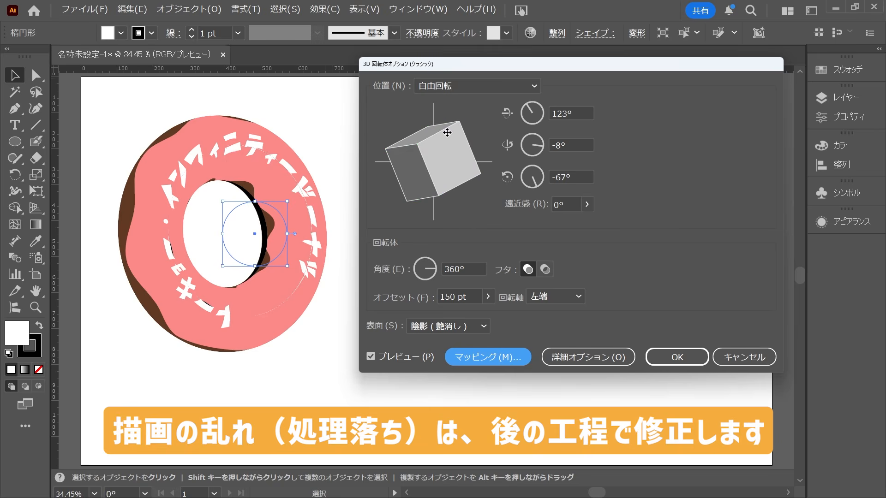
left_click_drag(422, 174, 431, 169)
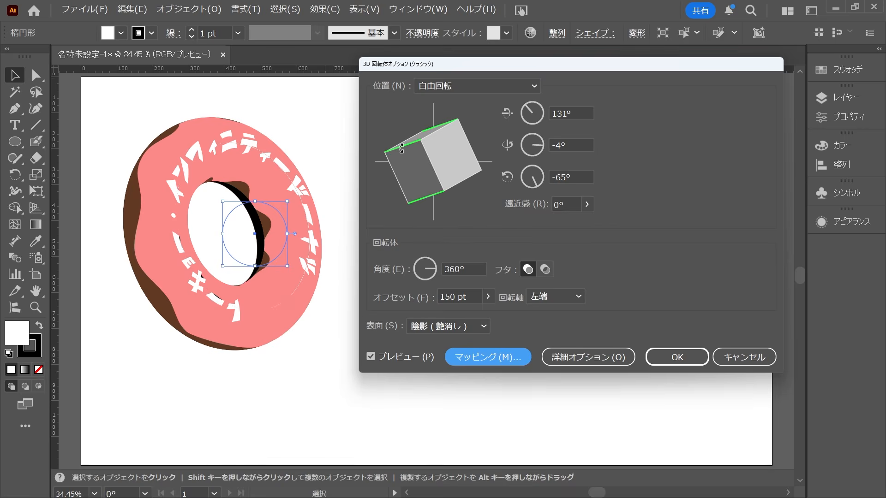
left_click_drag(401, 148, 441, 155)
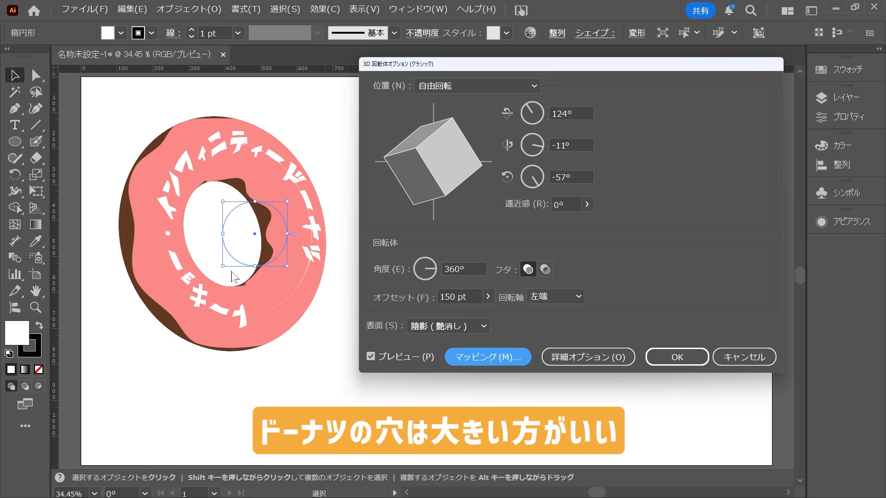
left_click_drag(439, 172, 439, 190)
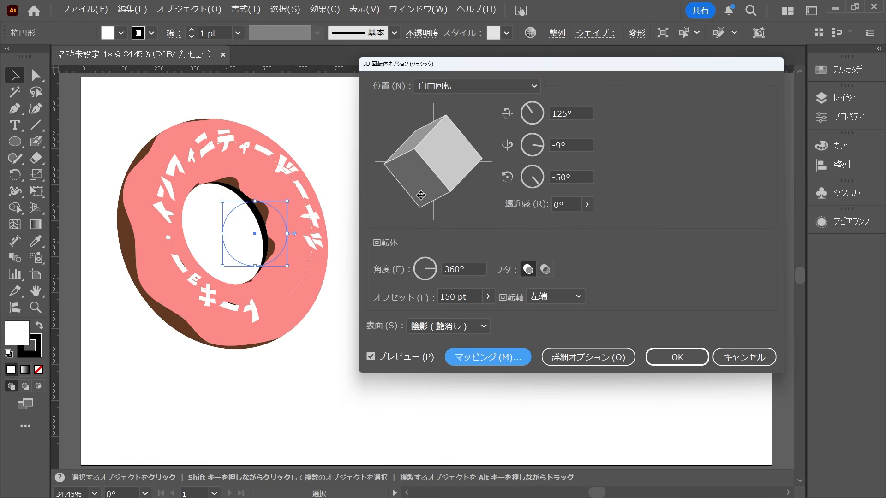
left_click(665, 360)
left_click(545, 360)
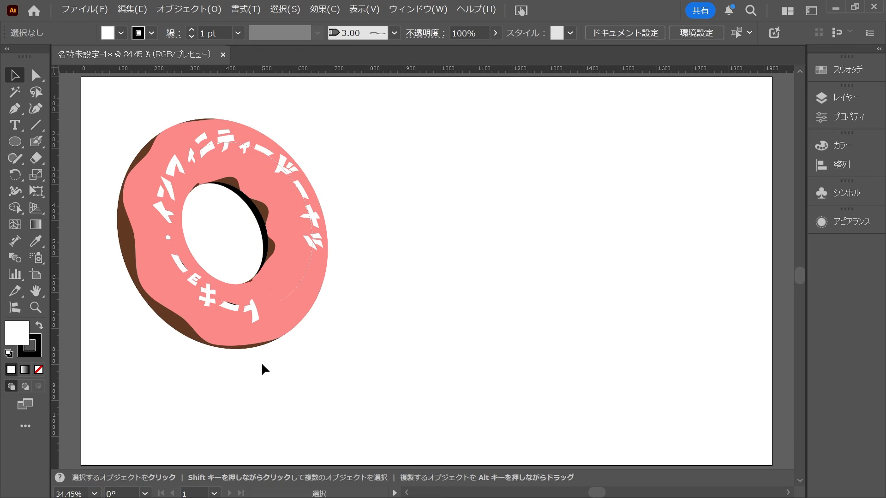
Duplicate the pink donut to the right of the original and open the copy's 3D revolve effect for editing.
left_click_drag(258, 270, 531, 271)
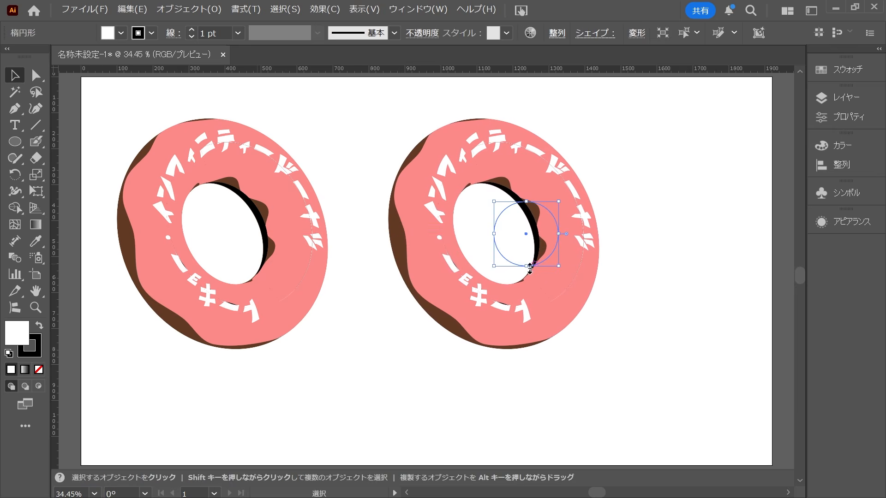
left_click(417, 9)
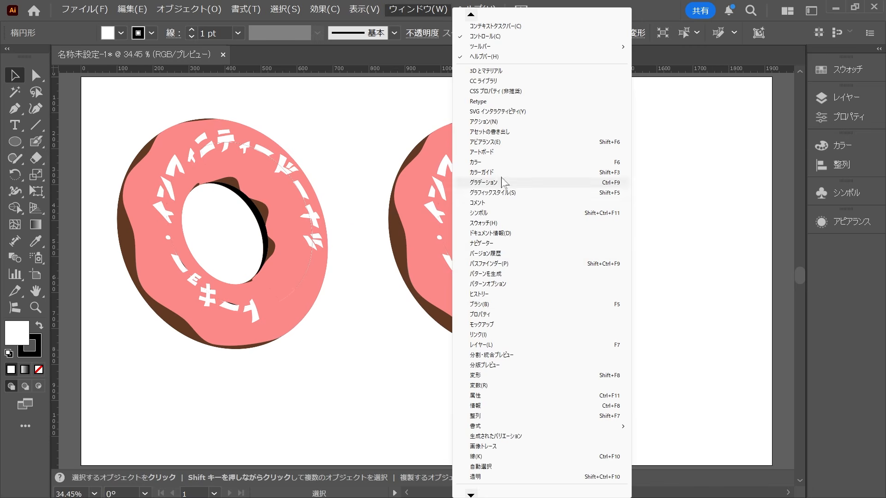
left_click(484, 142)
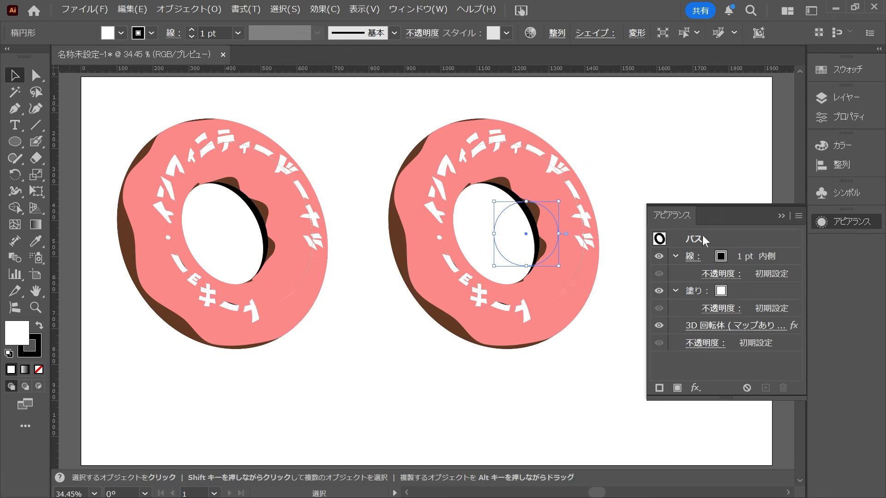
left_click(725, 328)
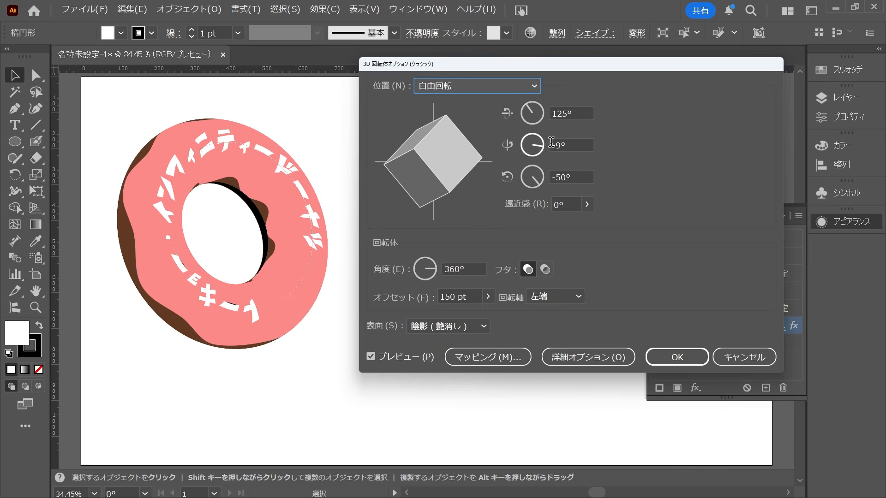
left_click_drag(614, 63, 289, 92)
Replace the copy's mapped art on surface 1 with the yellow symbol 新規シンボル 1, scaled to fit the face.
left_click(191, 392)
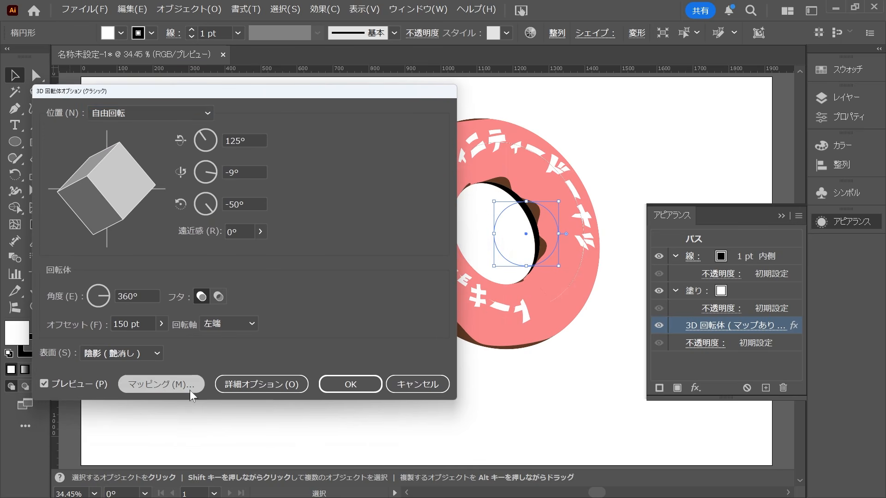
left_click(500, 90)
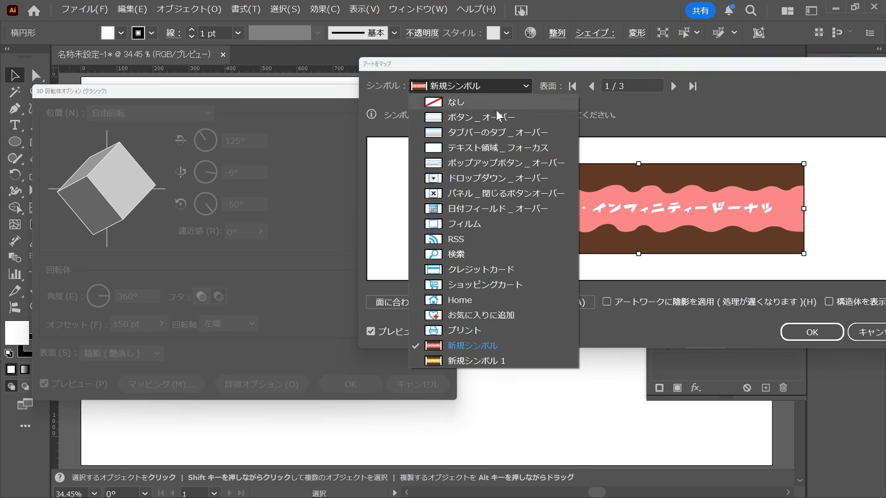
left_click(458, 363)
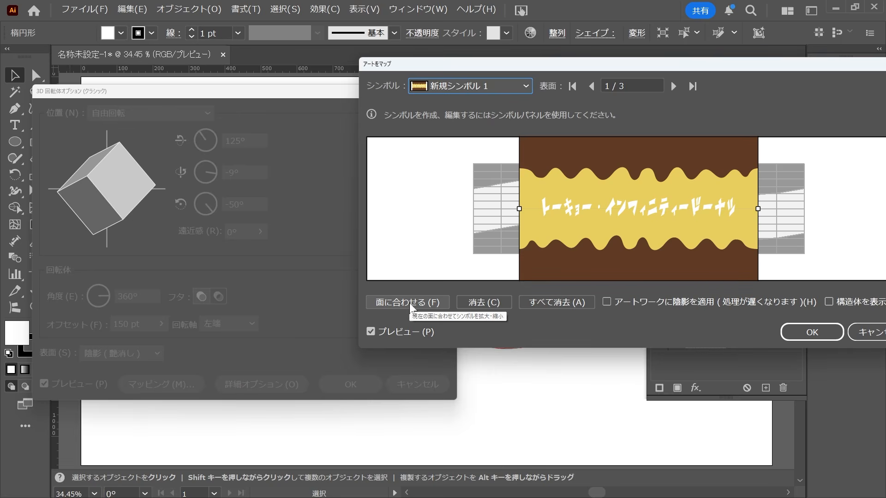
left_click(409, 303)
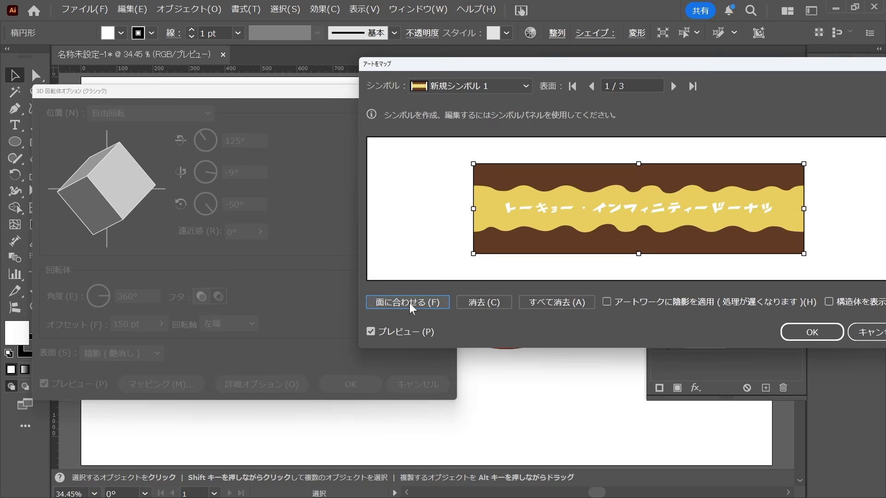
left_click(802, 333)
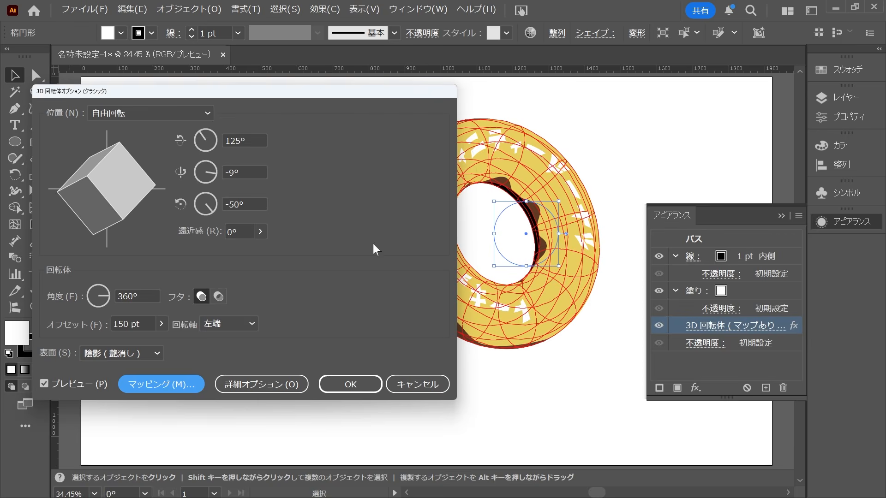
Rotate the yellow donut freely so it tilts the opposite way to the pink one, and apply the effect.
left_click_drag(317, 94, 368, 60)
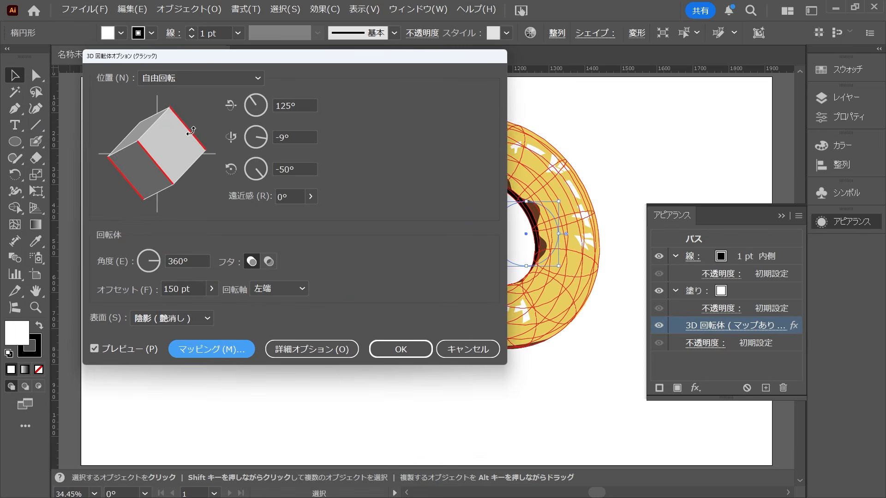
left_click_drag(191, 130, 180, 142)
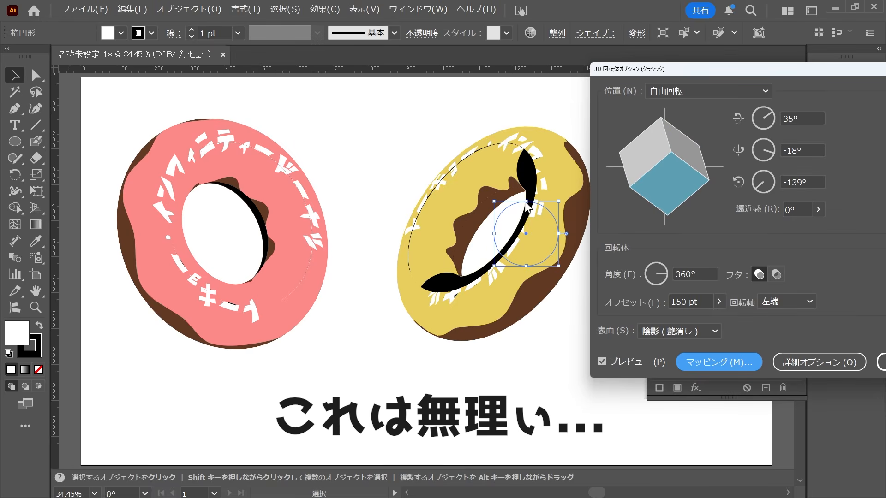
left_click_drag(642, 179, 646, 182)
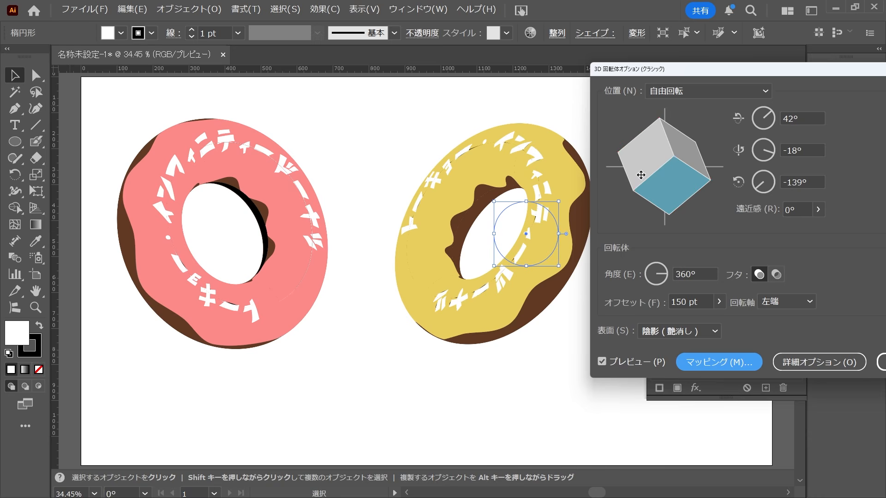
left_click_drag(665, 139, 658, 141)
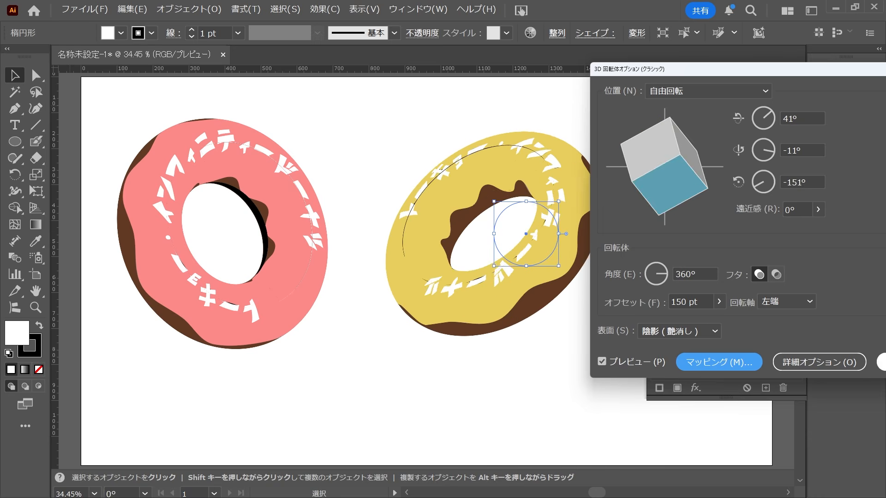
left_click(882, 362)
Move the yellow donut so it overlaps the pink one and reopen its 3D revolve effect.
left_click_drag(522, 266, 368, 254)
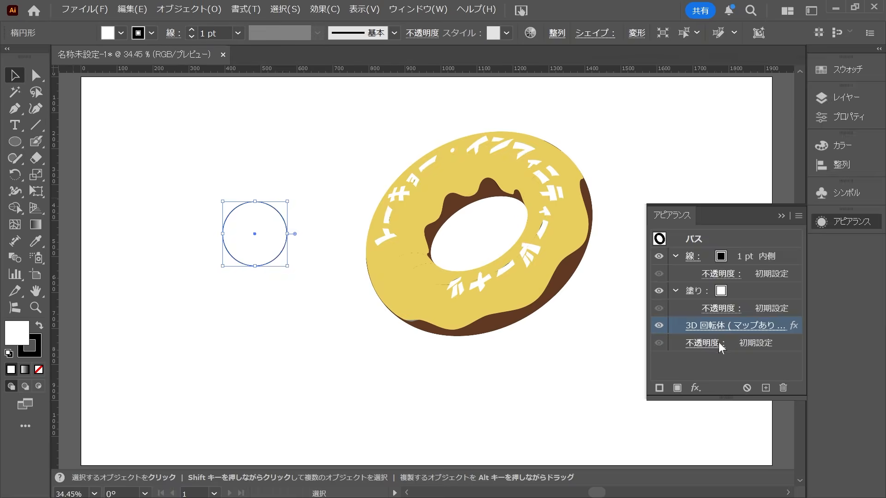
left_click(713, 326)
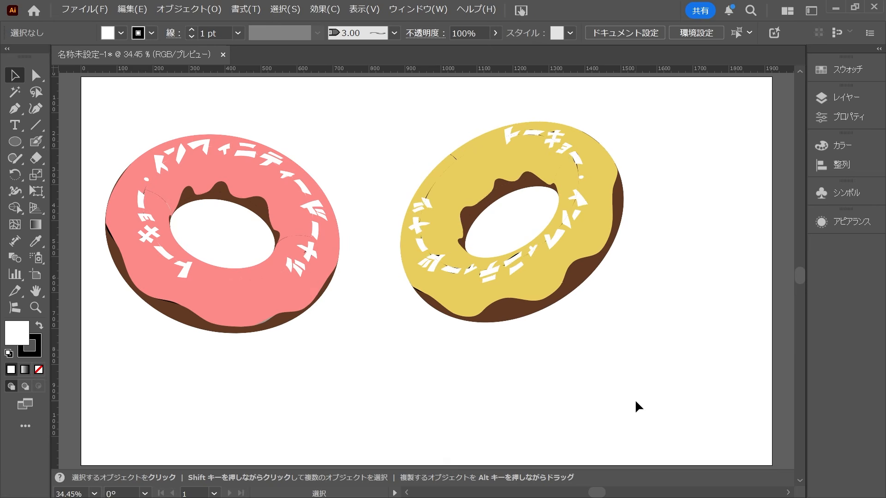
Examine the yellow donut's lettering and glaze edges up close for rendering flaws.
scroll(574, 160, "up", 5)
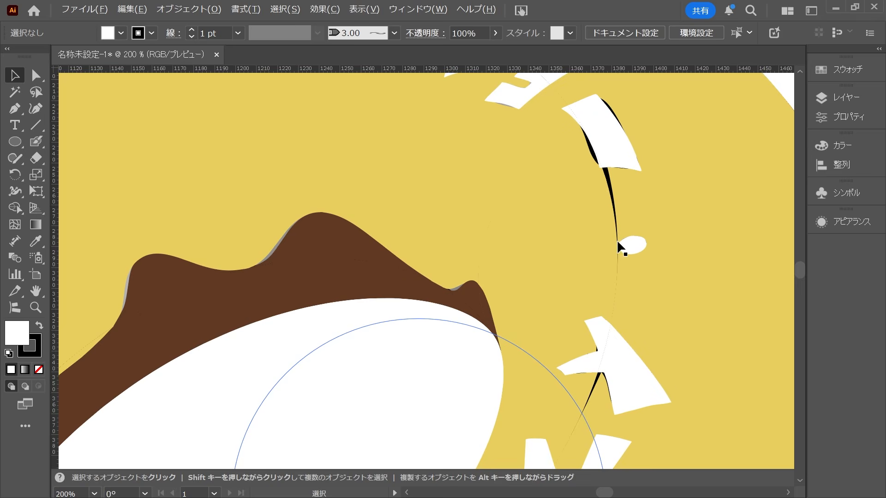
scroll(240, 306, "down", 3)
key("space")
left_click_drag(239, 309, 586, 210)
left_click_drag(463, 279, 530, 257)
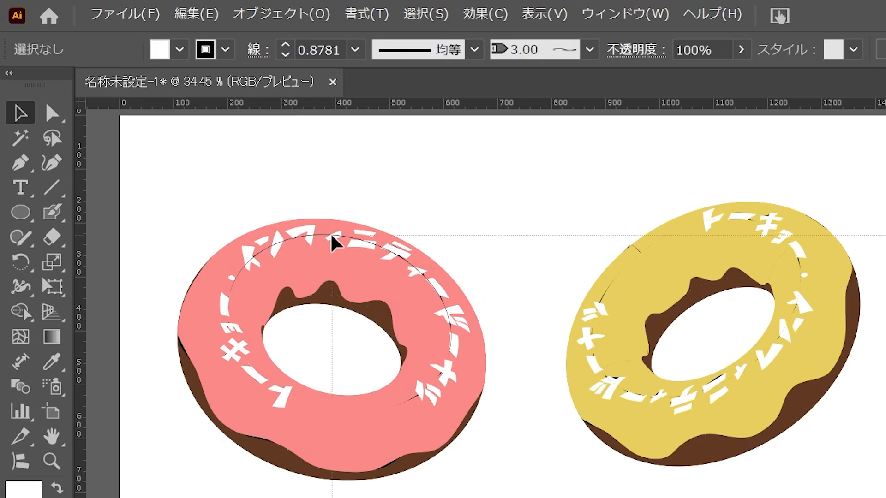
Expand the appearance of both 3D donuts into editable groups.
key("ctrl+a")
left_click(293, 14)
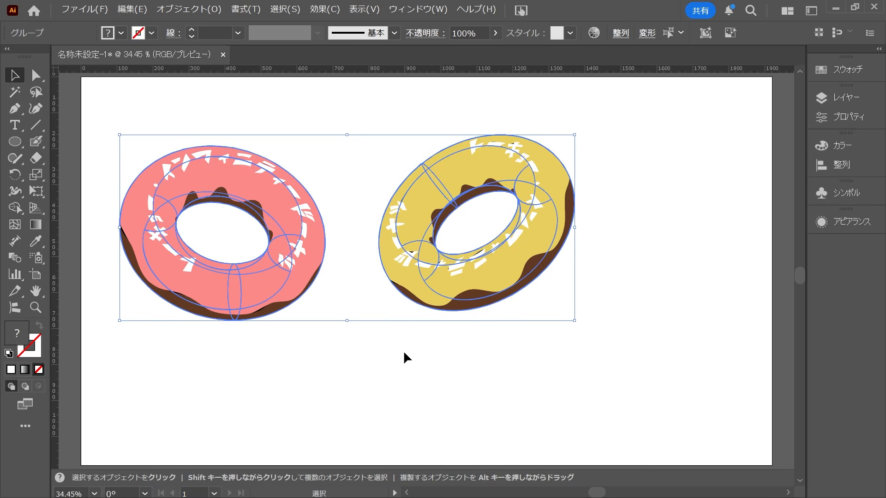
left_click(426, 357)
left_click_drag(336, 176, 192, 374)
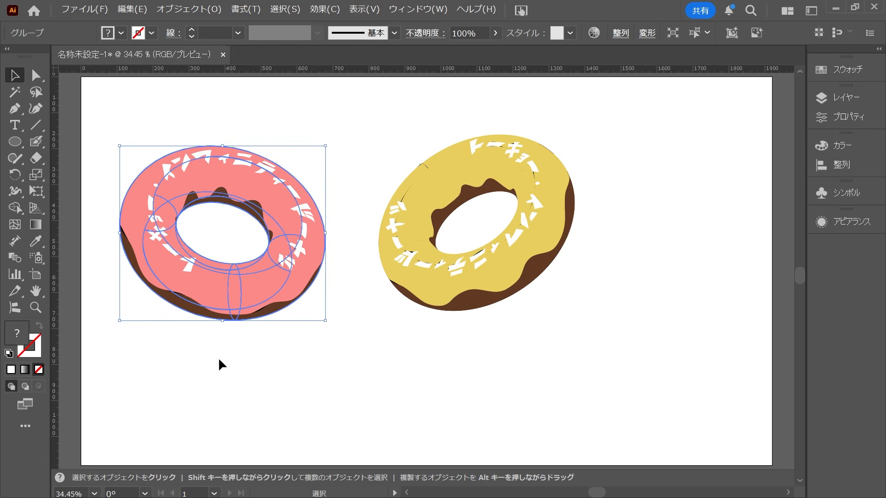
left_click(535, 359)
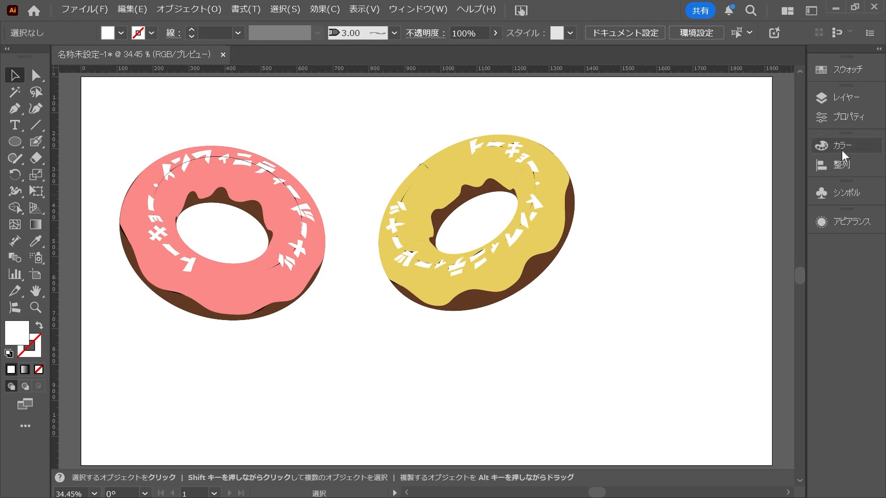
Apply the Pathfinder Merge operation to the pink donut and to the yellow donut separately.
left_click(409, 11)
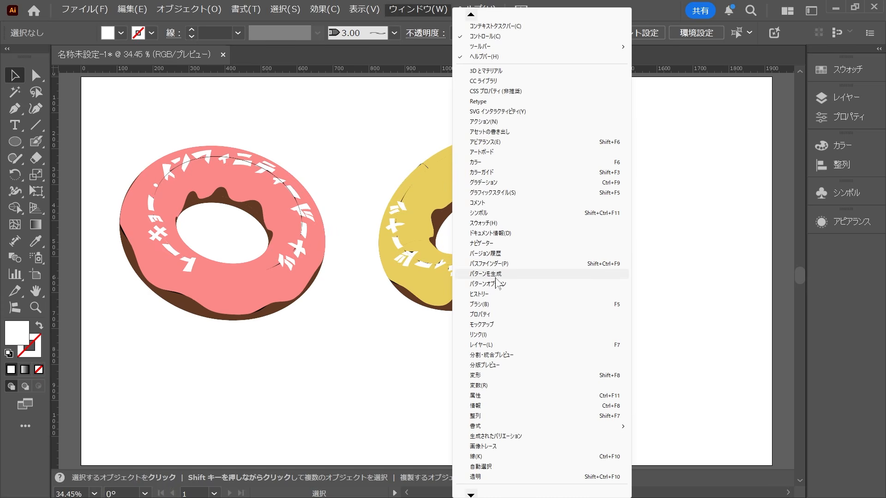
left_click(489, 263)
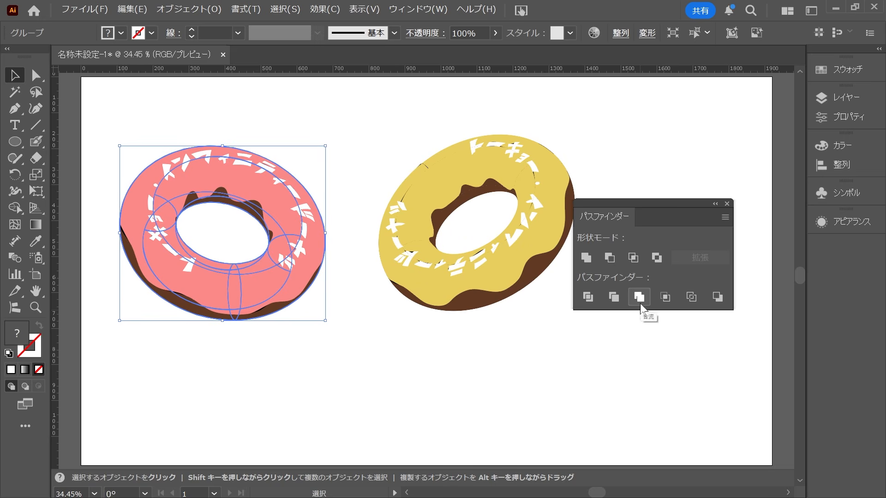
left_click(640, 304)
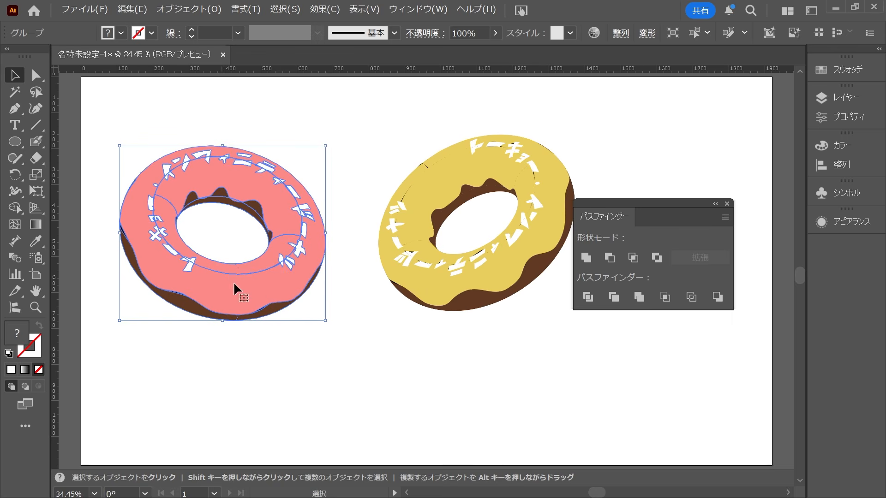
left_click(554, 348)
left_click_drag(387, 121, 573, 345)
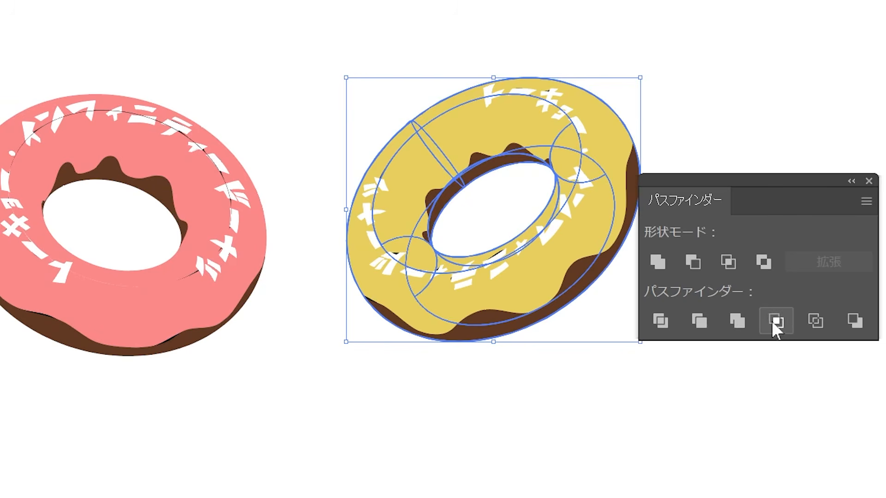
left_click(737, 321)
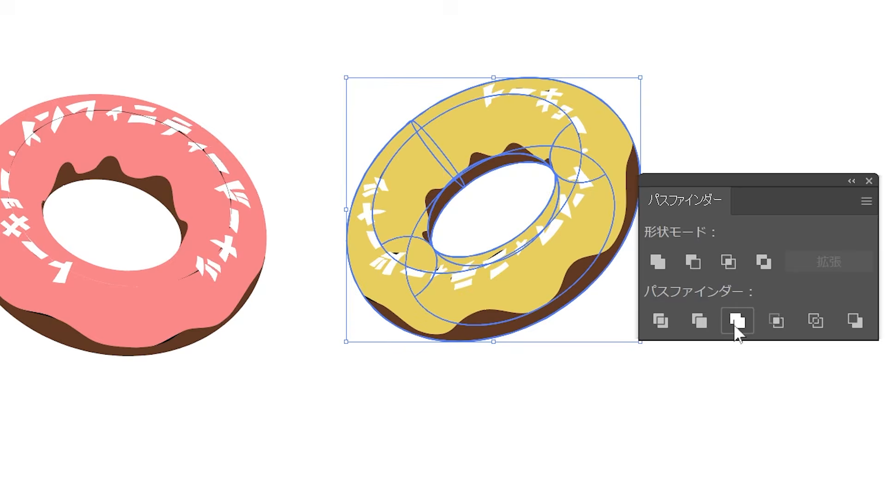
left_click(477, 422)
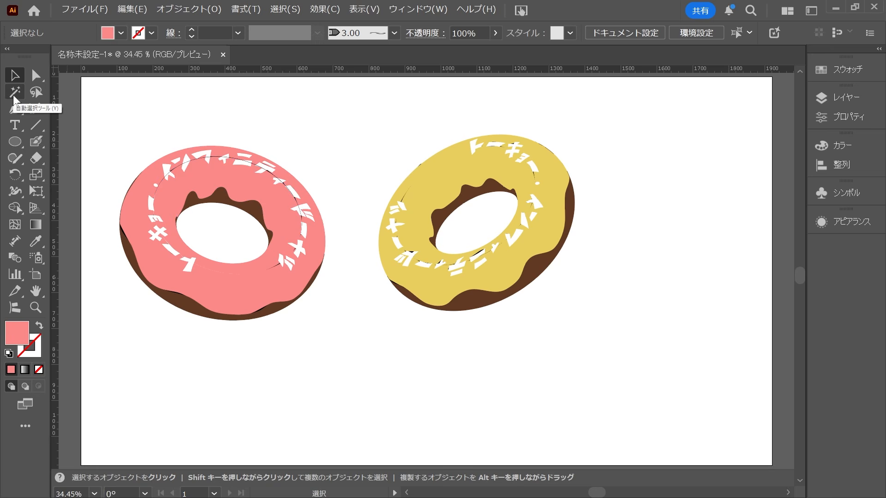
Select the pink glaze by colour and paint over the dark seam lines around the lettering with the Blob Brush.
left_click(14, 95)
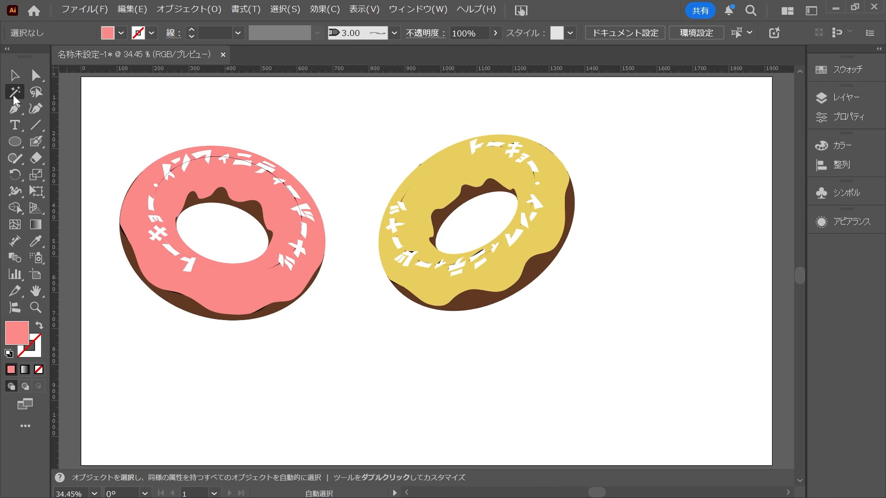
left_click(240, 283)
key("v")
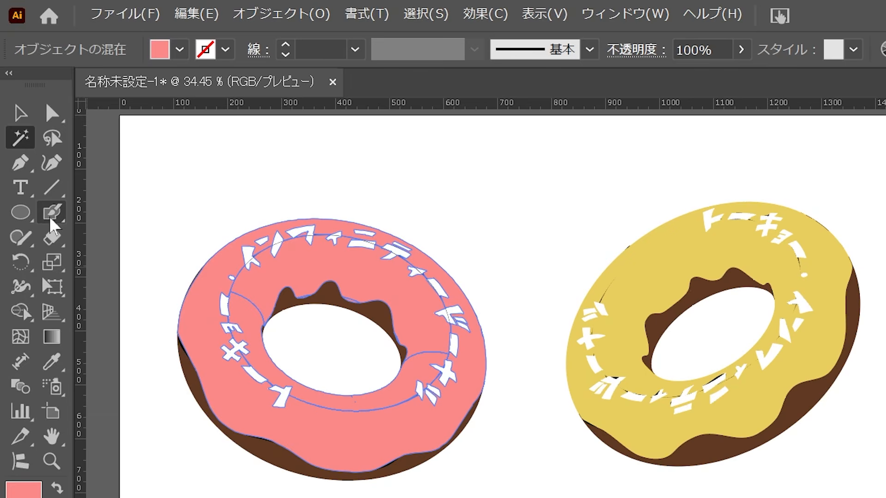
left_click(59, 215)
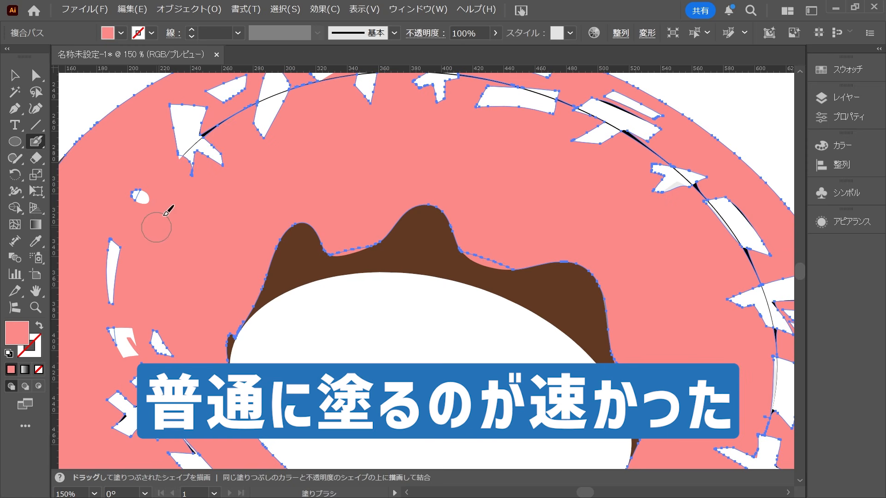
mouse_move(166, 214)
left_mouse_down()
mouse_move(226, 121)
mouse_move(277, 109)
mouse_move(293, 142)
mouse_move(247, 215)
left_mouse_up()
mouse_move(115, 202)
left_mouse_down()
mouse_move(205, 148)
mouse_move(531, 175)
left_mouse_up()
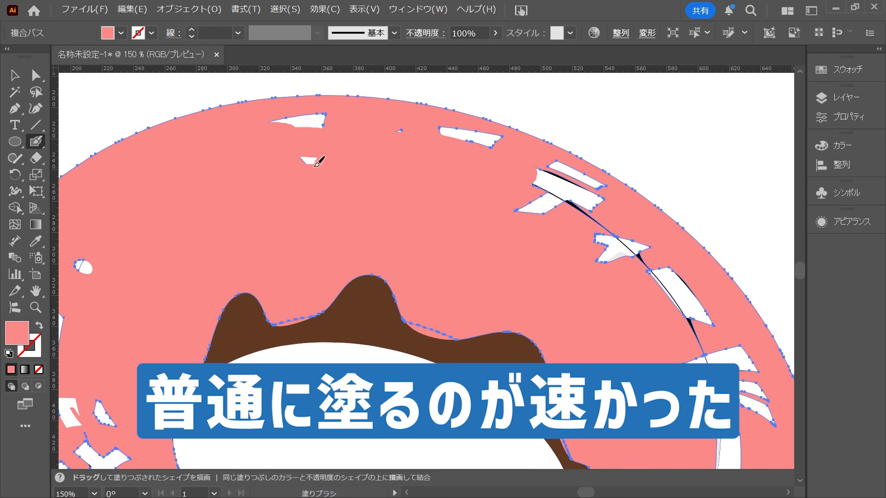
mouse_move(318, 162)
left_mouse_down()
mouse_move(278, 123)
mouse_move(481, 138)
mouse_move(541, 158)
left_mouse_up()
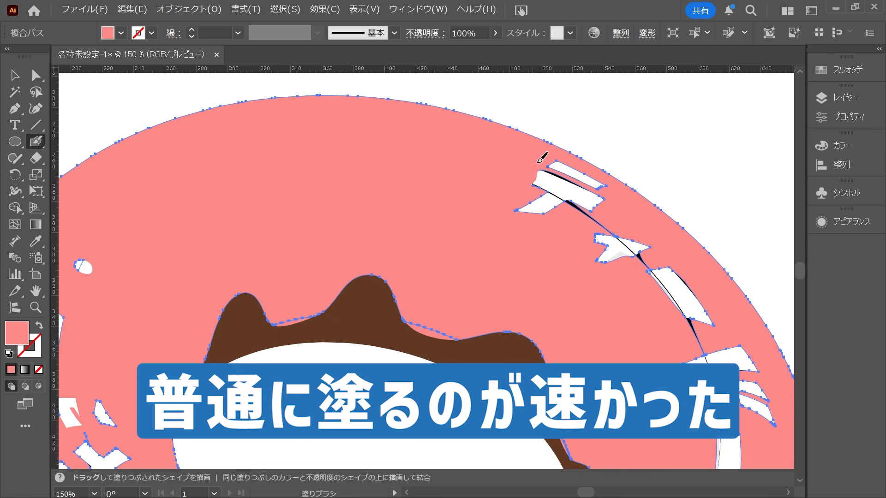
key("ctrl+z")
mouse_move(569, 206)
left_mouse_down()
mouse_move(461, 189)
mouse_move(460, 150)
left_mouse_up()
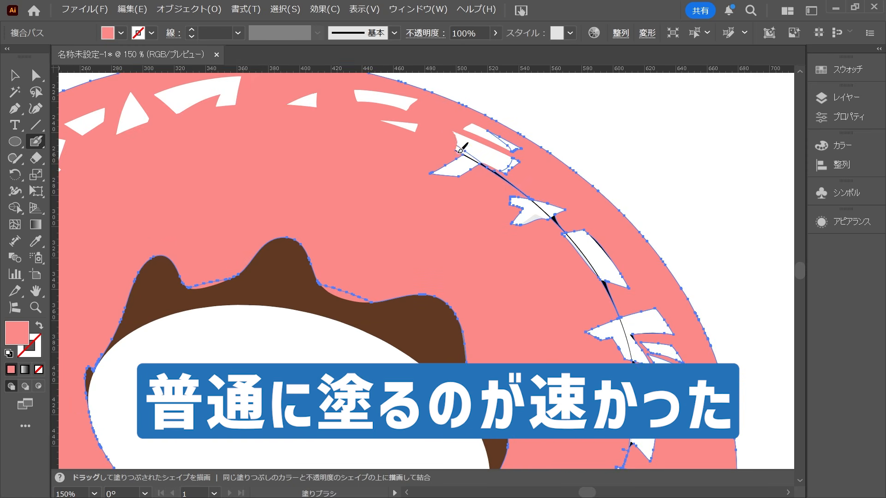
left_click_drag(535, 201, 611, 262)
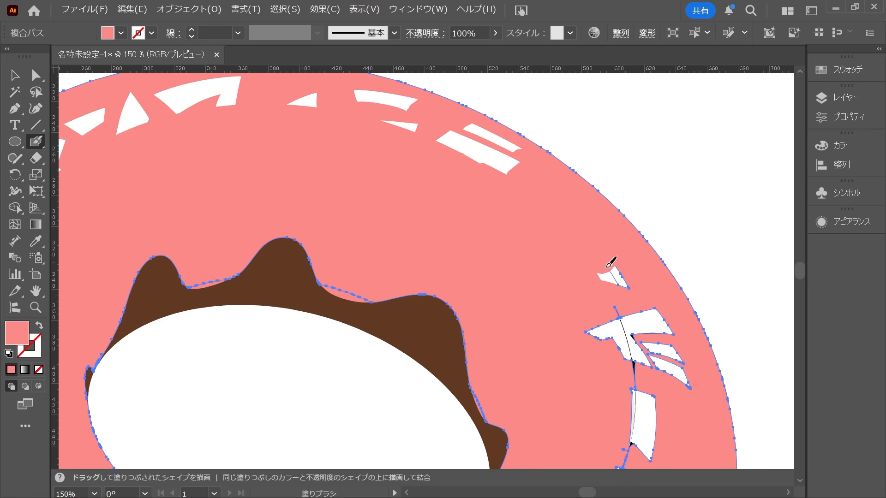
mouse_move(632, 322)
left_mouse_down()
mouse_move(508, 115)
mouse_move(462, 125)
mouse_move(514, 244)
left_mouse_up()
mouse_move(536, 116)
left_mouse_down()
mouse_move(558, 174)
mouse_move(540, 244)
mouse_move(475, 281)
mouse_move(456, 284)
mouse_move(450, 264)
mouse_move(476, 306)
mouse_move(493, 276)
mouse_move(520, 315)
mouse_move(502, 353)
left_mouse_up()
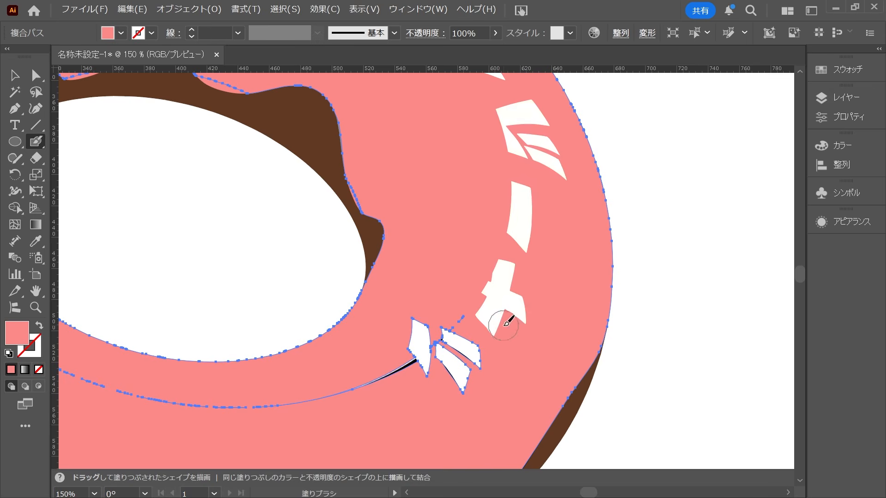
mouse_move(519, 288)
left_mouse_down()
mouse_move(549, 217)
mouse_move(621, 102)
left_mouse_up()
mouse_move(579, 124)
left_mouse_down()
mouse_move(510, 144)
mouse_move(510, 184)
mouse_move(563, 188)
mouse_move(336, 212)
mouse_move(112, 181)
left_mouse_up()
left_click_drag(112, 181, 447, 295)
mouse_move(433, 243)
left_mouse_down()
mouse_move(441, 338)
mouse_move(415, 278)
mouse_move(419, 328)
mouse_move(437, 349)
mouse_move(475, 291)
mouse_move(414, 193)
left_mouse_up()
left_click_drag(414, 192, 417, 238)
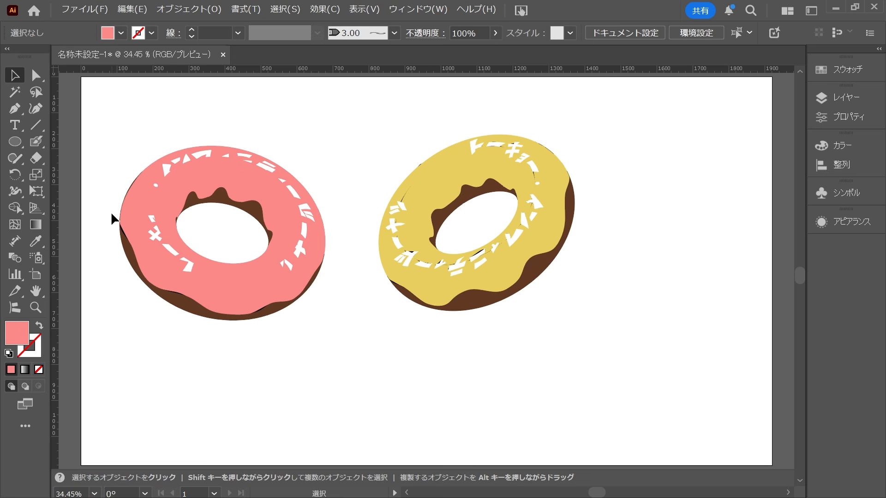
Select all black slivers by colour with the Magic Wand and recolour them with the brown sampled from the donut's dough.
left_click(14, 92)
scroll(111, 238, "up", 5)
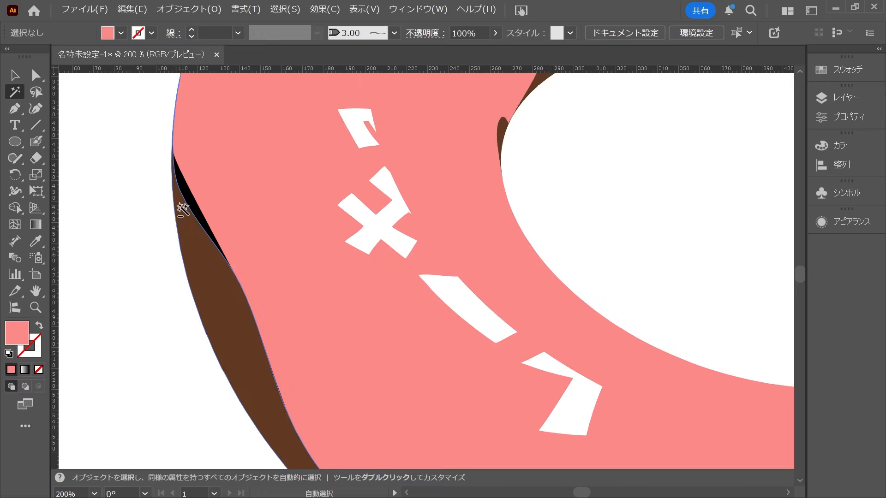
scroll(182, 210, "up", 3)
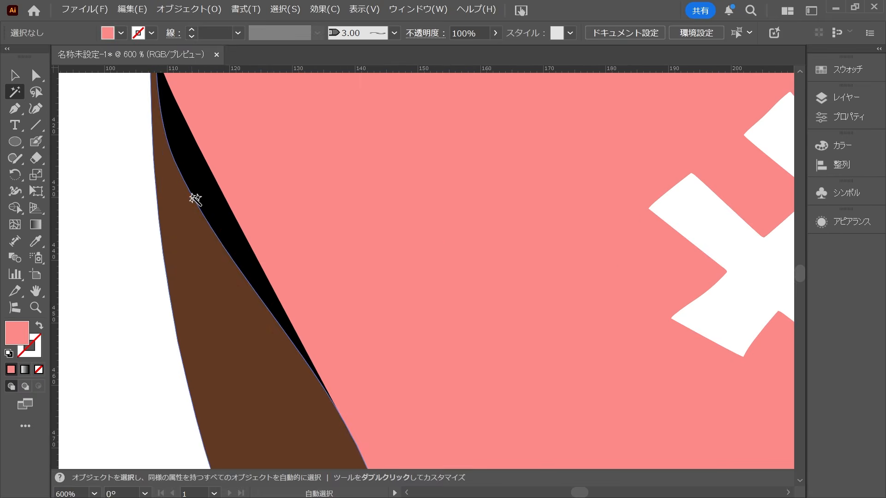
left_click(203, 192)
scroll(211, 214, "down", 2)
key("ctrl+1")
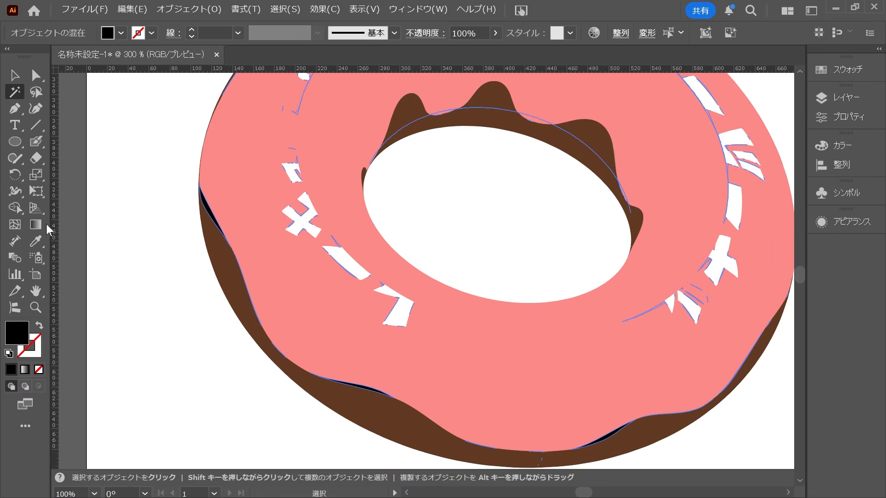
left_click(33, 241)
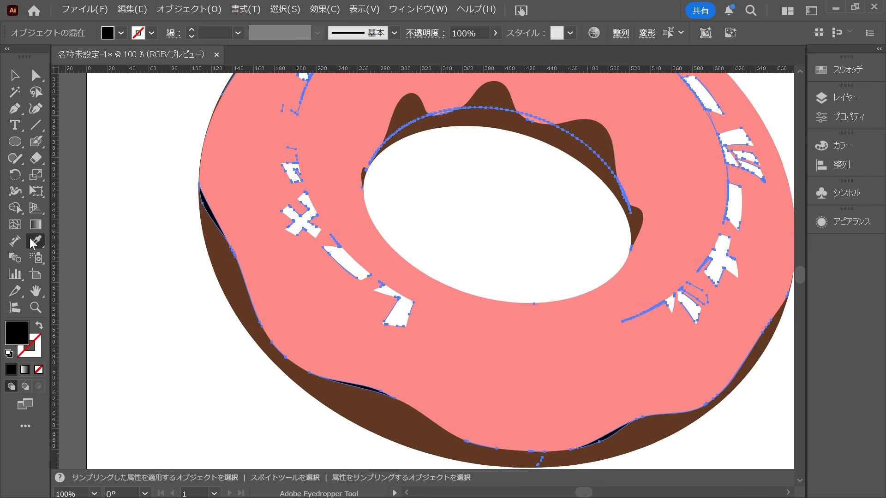
left_click(222, 264)
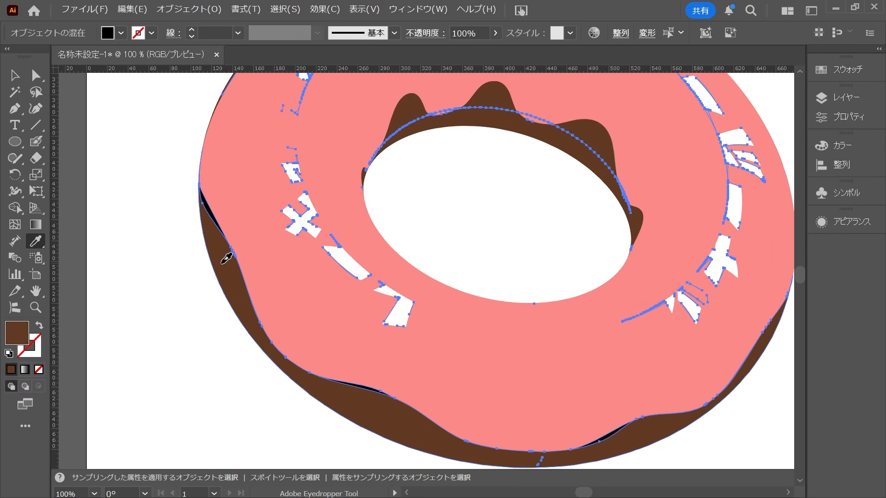
key("v")
left_click(191, 311)
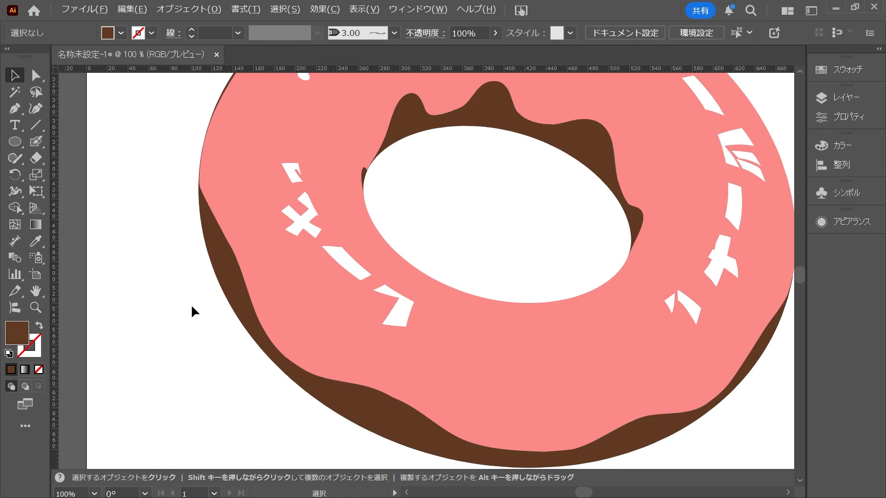
Switch to outline view and select all white lettering shapes on both donuts by fill with the Magic Wand.
scroll(192, 307, "down", 1)
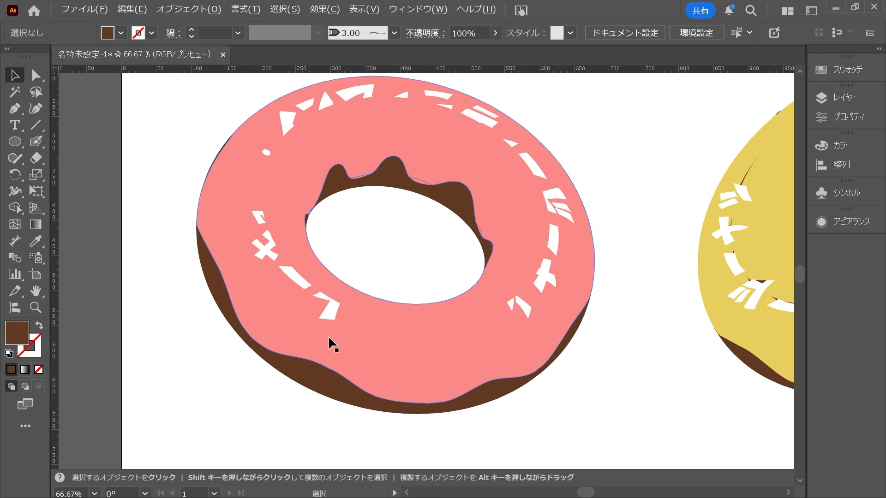
scroll(324, 357, "down", 1)
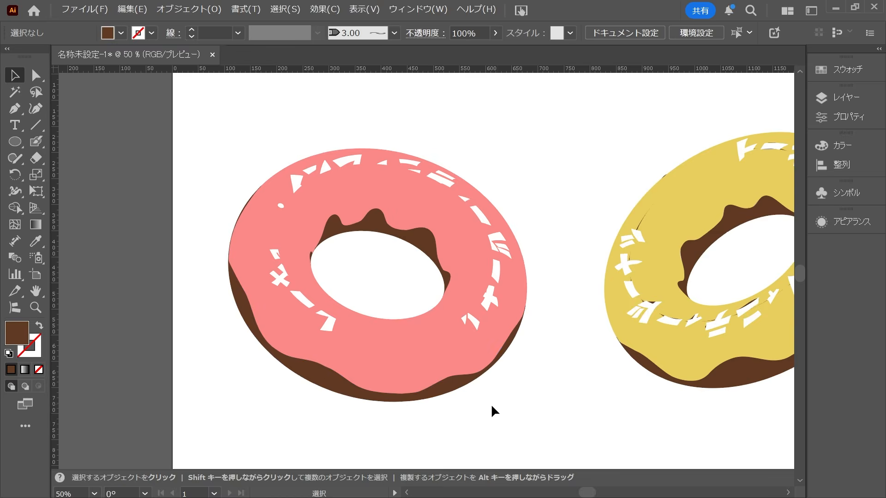
left_click(444, 372)
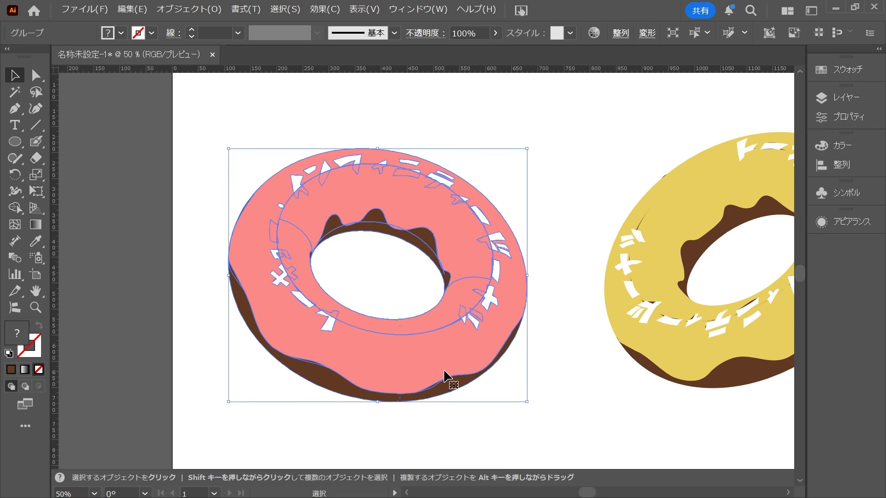
key("ctrl+y")
left_click(553, 431)
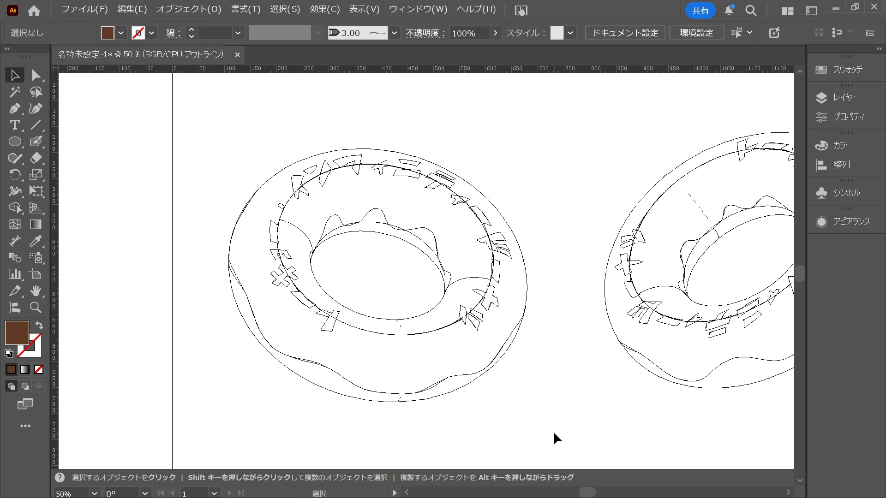
left_click(327, 331)
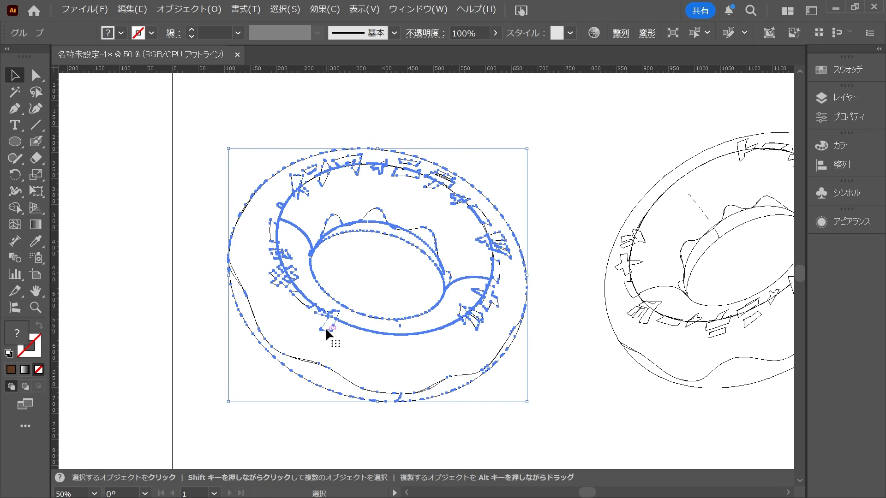
left_click(11, 94)
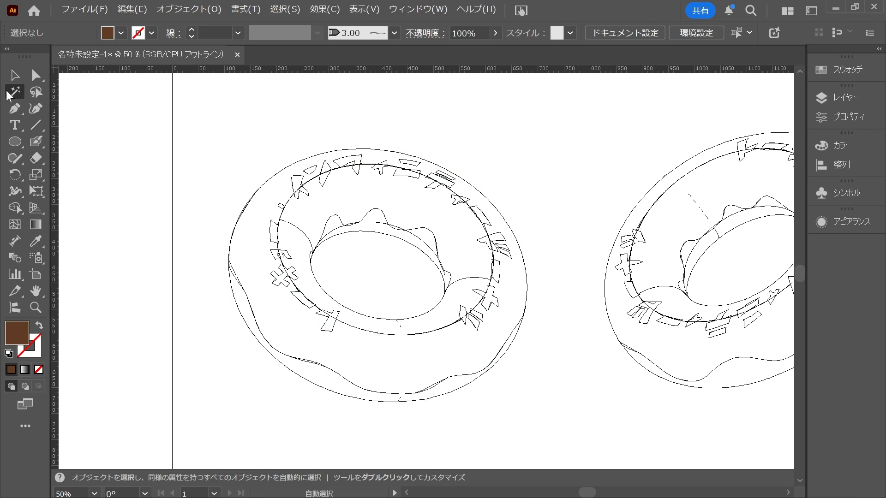
left_click(322, 328)
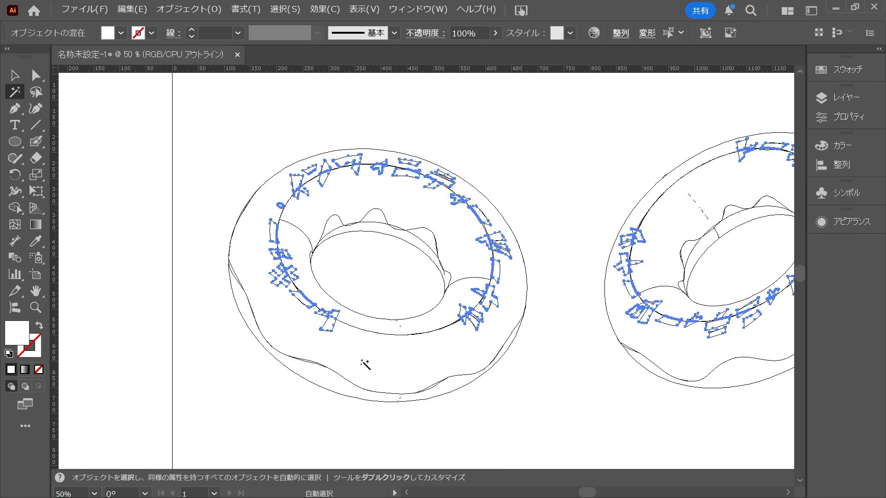
Bring the selected white lettering to the front of the stacking order and return to preview mode.
key("v")
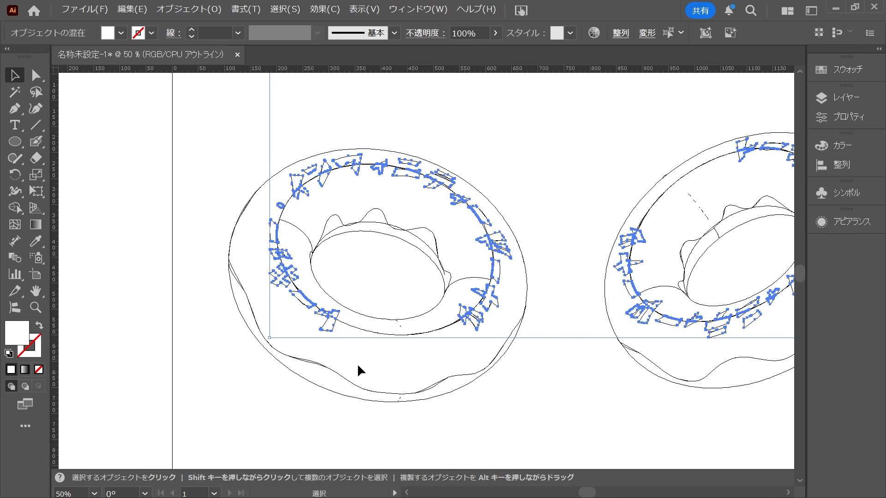
left_click(162, 9)
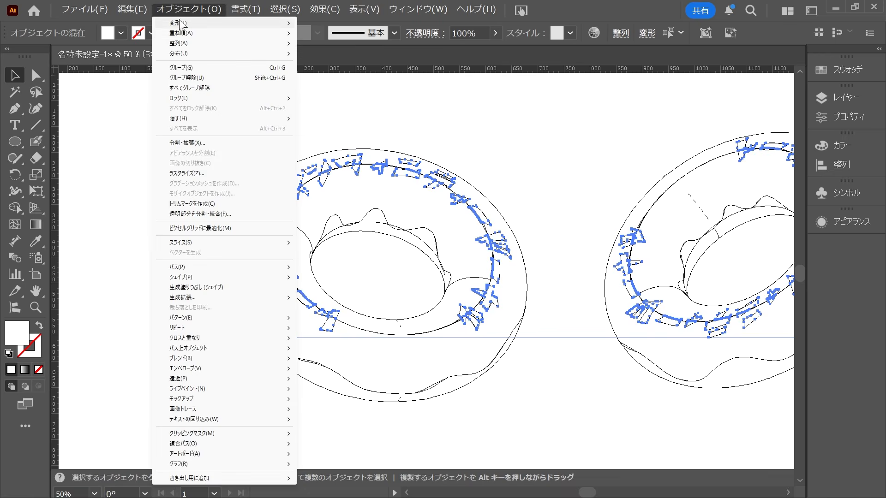
mouse_move(193, 34)
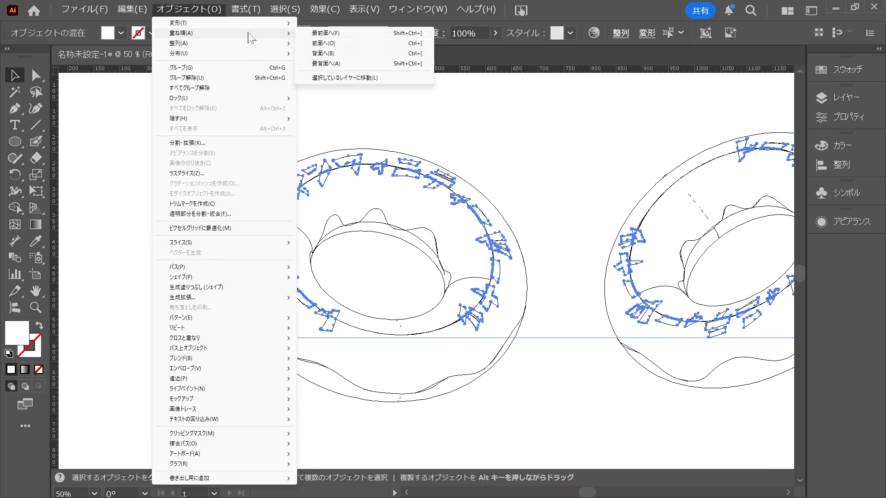
left_click(329, 34)
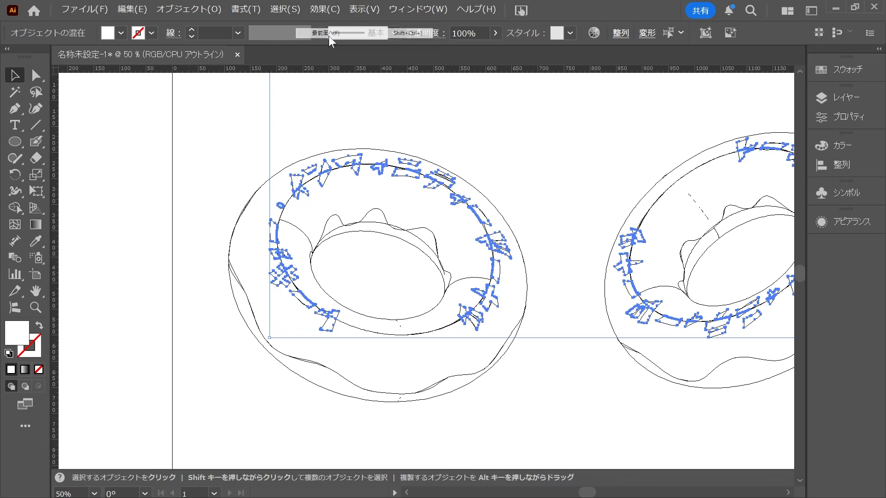
left_click(550, 157)
key("ctrl+y")
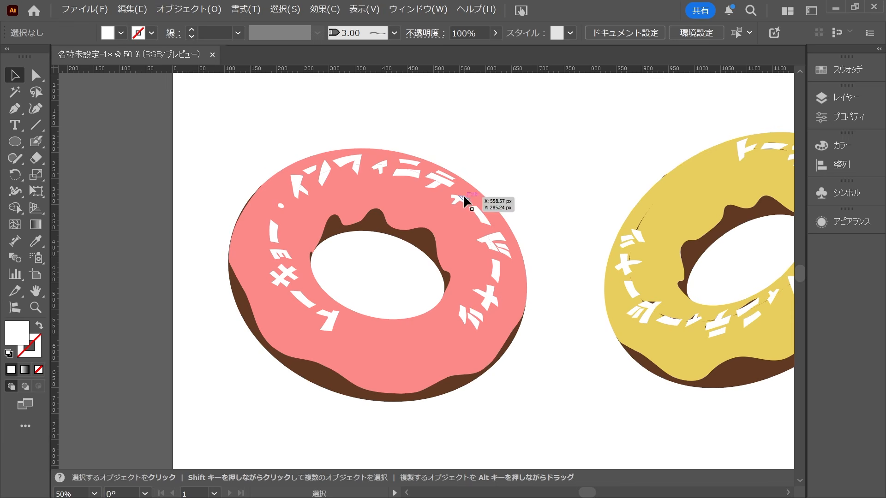
scroll(361, 181, "up", 5)
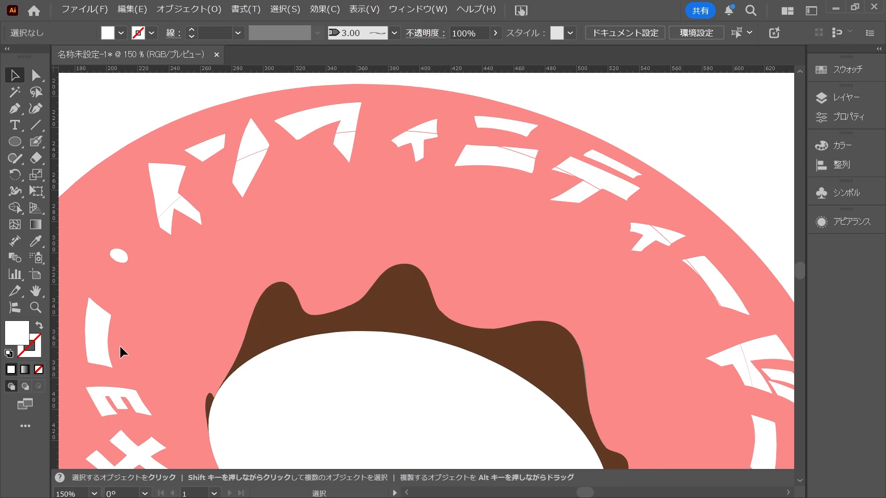
Try to draw a short line across the gap in the split イ of the pink donut's lettering.
scroll(155, 208, "up", 5)
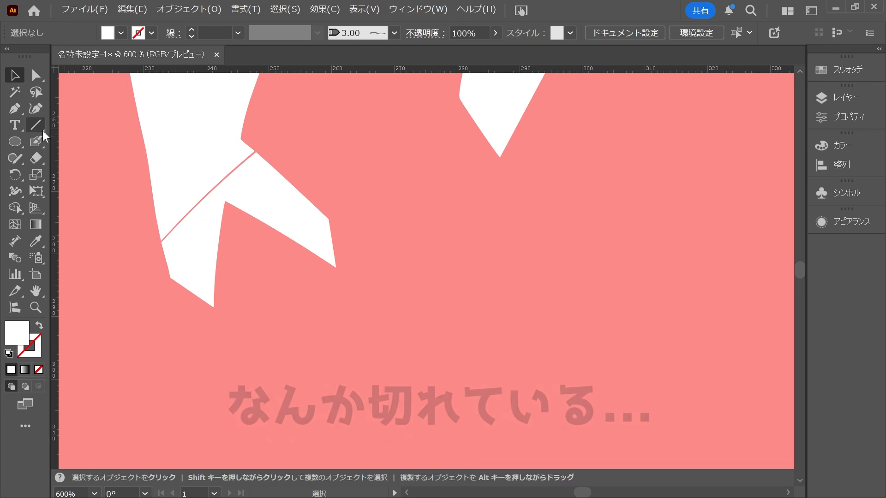
left_click(35, 125)
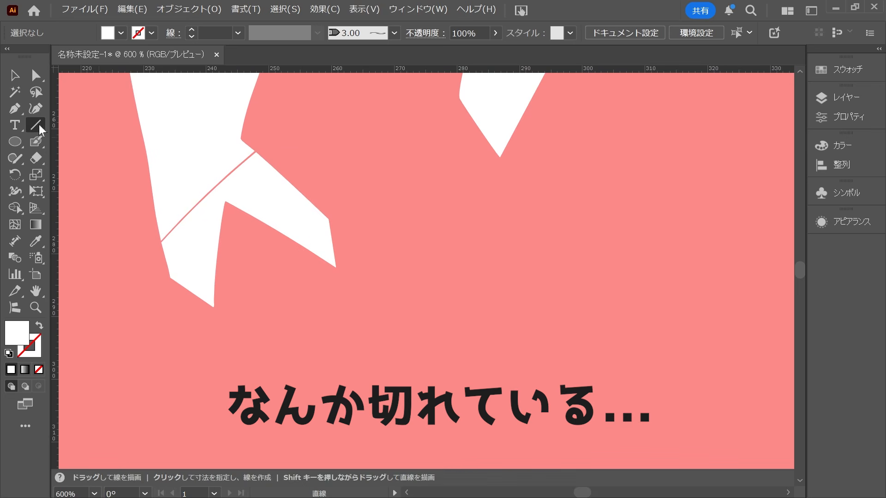
scroll(145, 238, "up", 3)
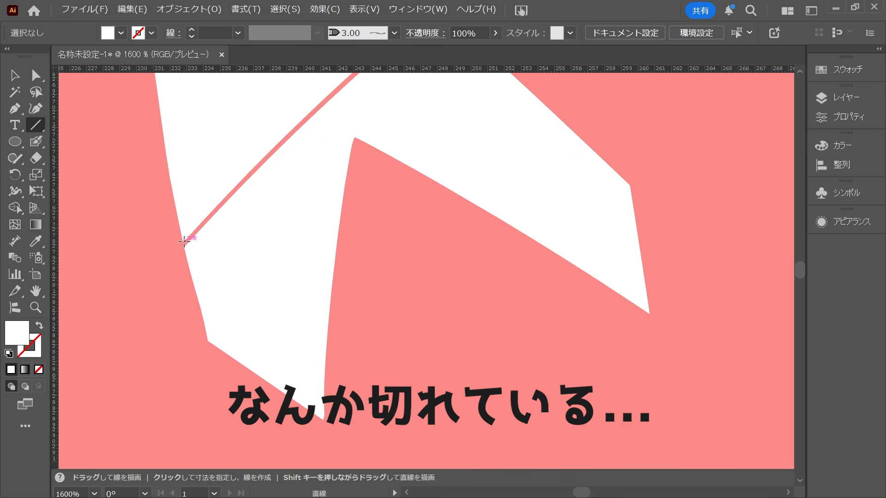
left_click_drag(184, 242, 184, 247)
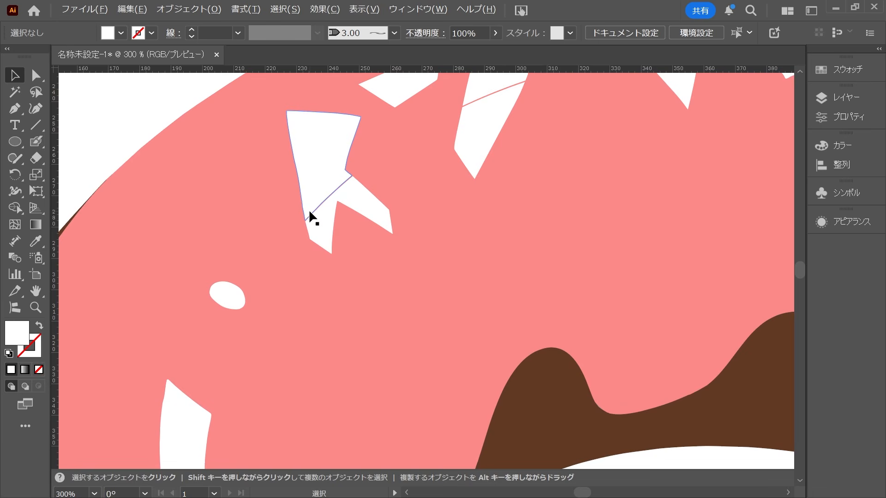
scroll(308, 213, "up", 3)
scroll(307, 221, "down", 2)
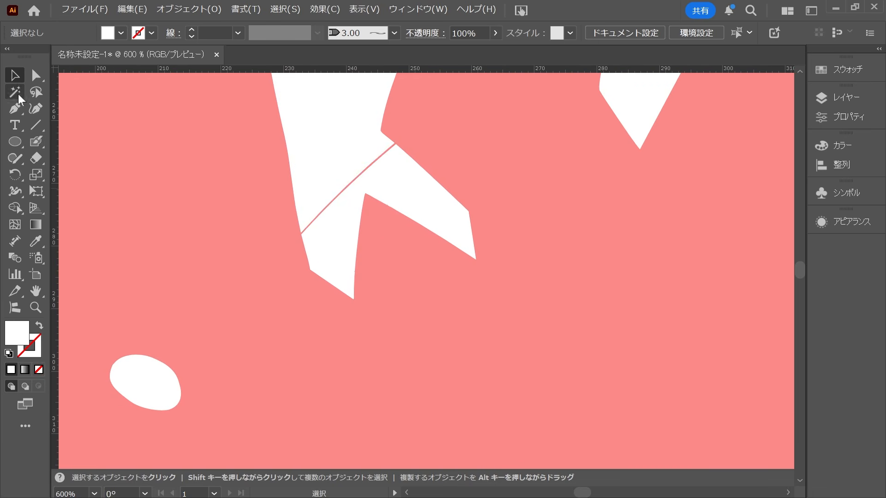
left_click(35, 124)
scroll(301, 230, "up", 5)
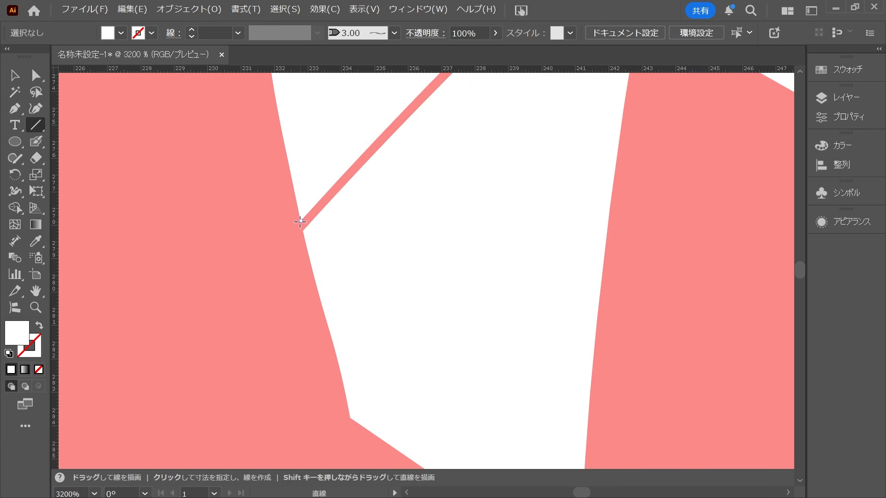
left_click_drag(300, 222, 305, 229)
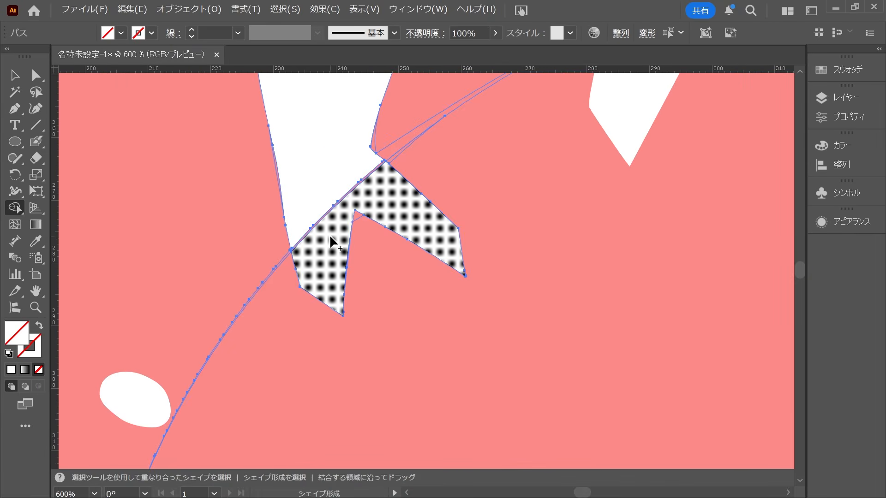
Try to merge the split イ pieces with the Shape Builder and erase the leftover slivers around them.
mouse_move(316, 213)
left_mouse_down()
mouse_move(359, 208)
mouse_move(365, 237)
left_mouse_up()
scroll(305, 270, "down", 3)
scroll(306, 270, "up", 2)
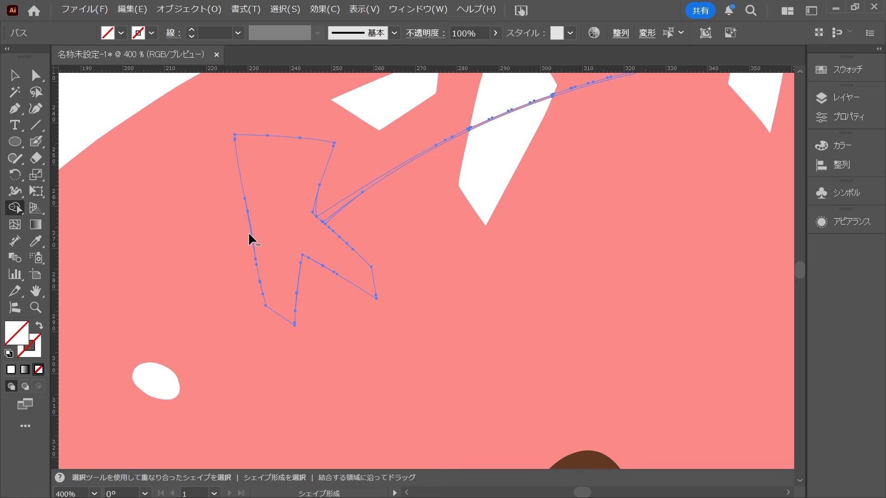
left_click(354, 181, "alt")
scroll(329, 205, "up", 3)
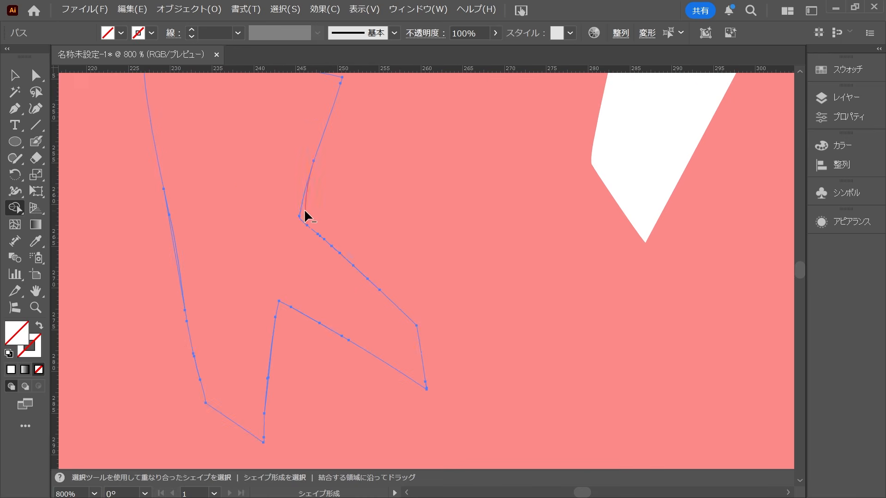
left_click_drag(304, 211, 480, 203)
scroll(273, 367, "down", 1)
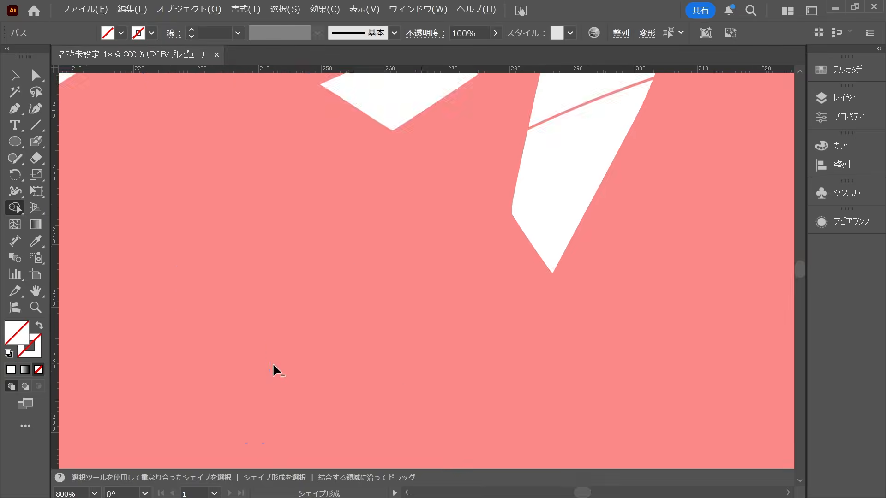
Draw a line along the thin gap that crosses the long stroke of the pink donut's ン.
key("v")
left_click(499, 275)
scroll(500, 275, "down", 1)
left_click_drag(499, 276, 435, 303)
scroll(339, 244, "up", 1)
left_click(37, 126)
scroll(249, 238, "up", 1)
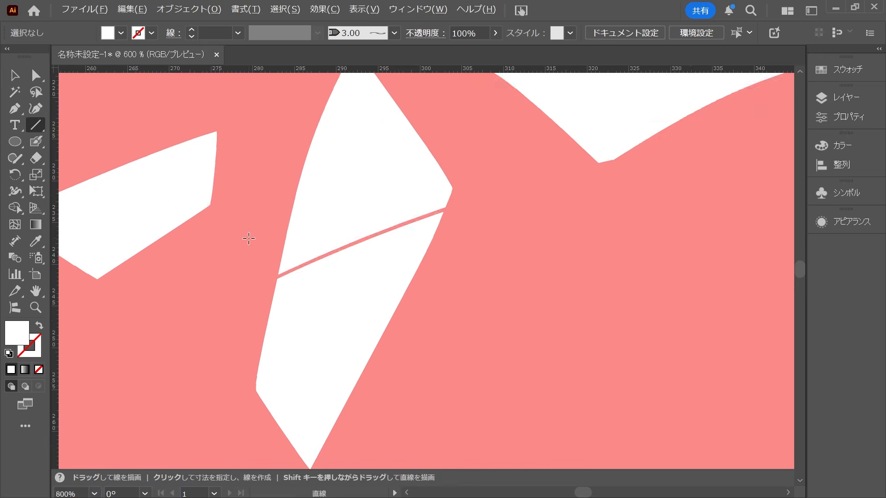
scroll(249, 239, "up", 1)
left_click_drag(293, 294, 544, 193)
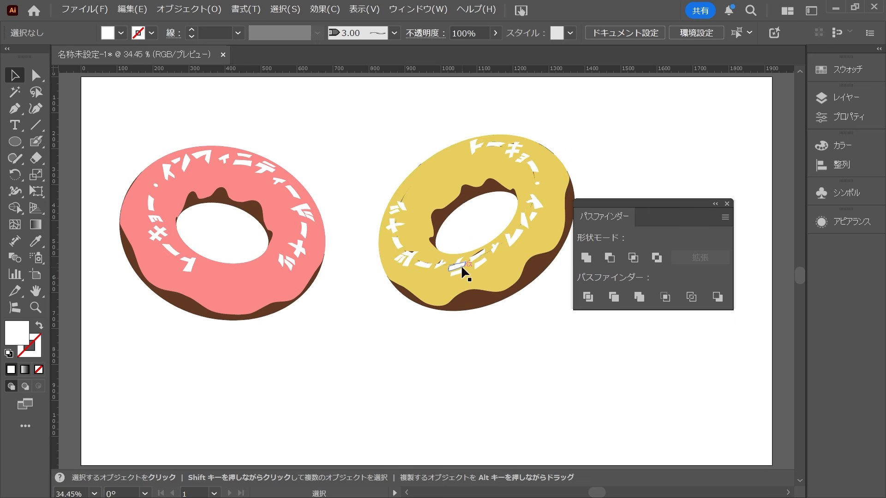
Select the yellow glaze shapes by fill colour with the Magic Wand.
key("y")
left_click(471, 280)
scroll(470, 280, "up", 3)
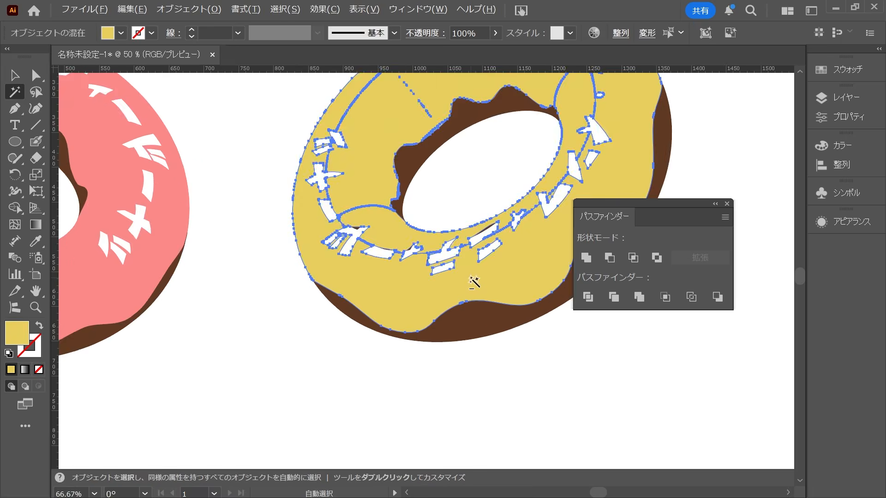
scroll(474, 282, "down", 2)
Paint over the dark seam lines around the yellow donut's lettering with the Blob Brush and undo the last stroke.
key("shift+b")
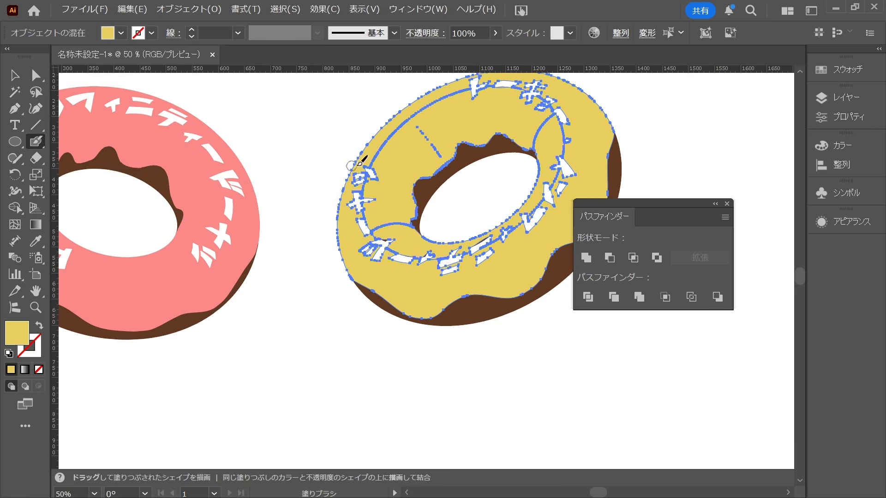
scroll(371, 185, "up", 2)
mouse_move(377, 132)
left_mouse_down()
mouse_move(361, 170)
mouse_move(389, 235)
mouse_move(417, 265)
left_mouse_up()
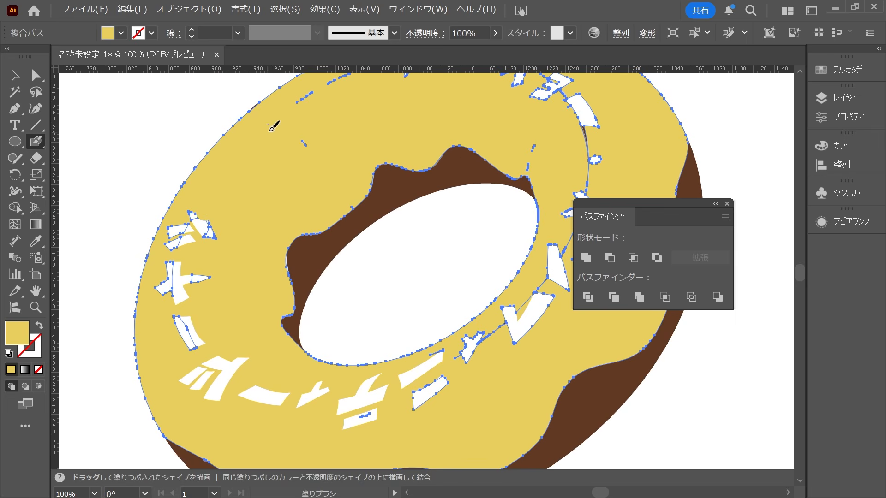
mouse_move(198, 214)
left_mouse_down()
mouse_move(183, 228)
mouse_move(187, 342)
mouse_move(197, 256)
mouse_move(215, 292)
mouse_move(168, 304)
left_mouse_up()
left_click_drag(234, 335, 83, 219)
mouse_move(206, 294)
left_mouse_down()
mouse_move(252, 293)
mouse_move(315, 256)
mouse_move(271, 272)
mouse_move(298, 240)
left_mouse_up()
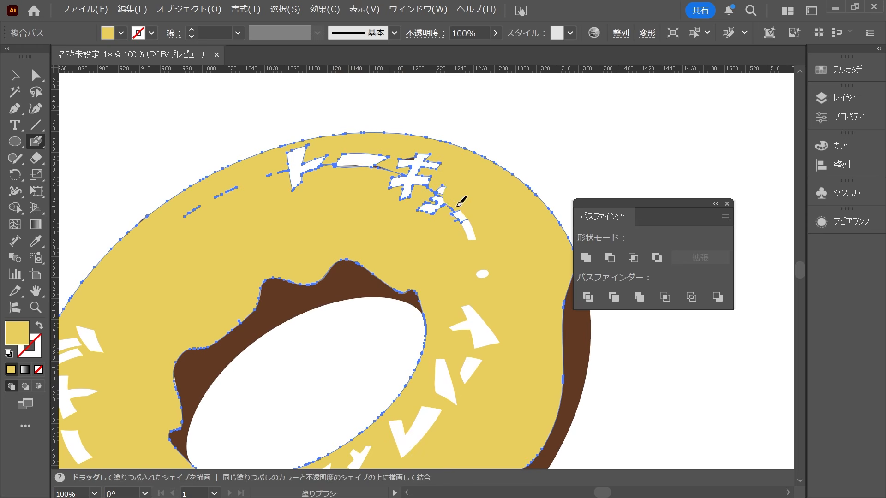
mouse_move(456, 206)
left_mouse_down()
mouse_move(426, 162)
mouse_move(409, 158)
mouse_move(305, 159)
mouse_move(288, 192)
left_mouse_up()
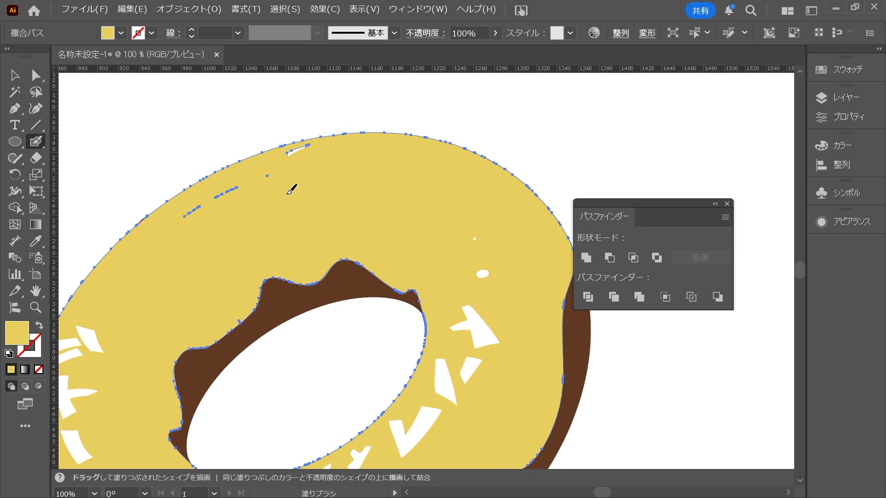
key("ctrl+z")
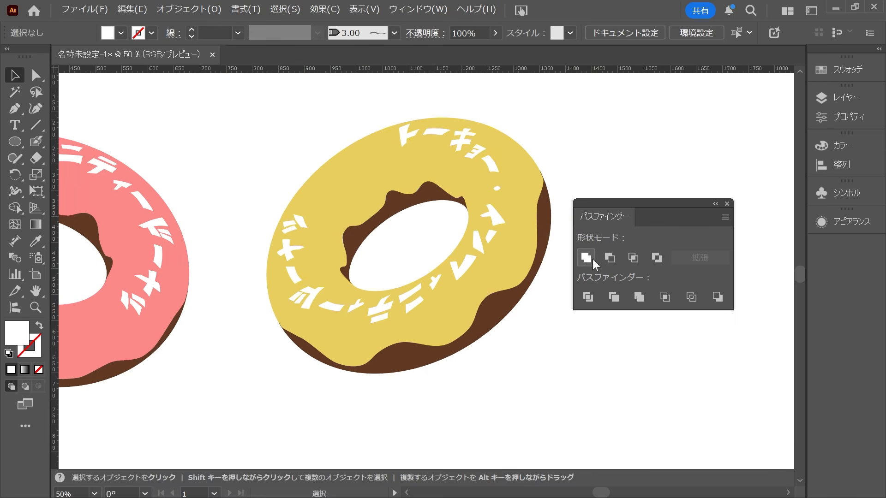
Select the yellow donut's split white lettering, unite it with the Pathfinder, and close the Pathfinder.
scroll(493, 167, "up", 2)
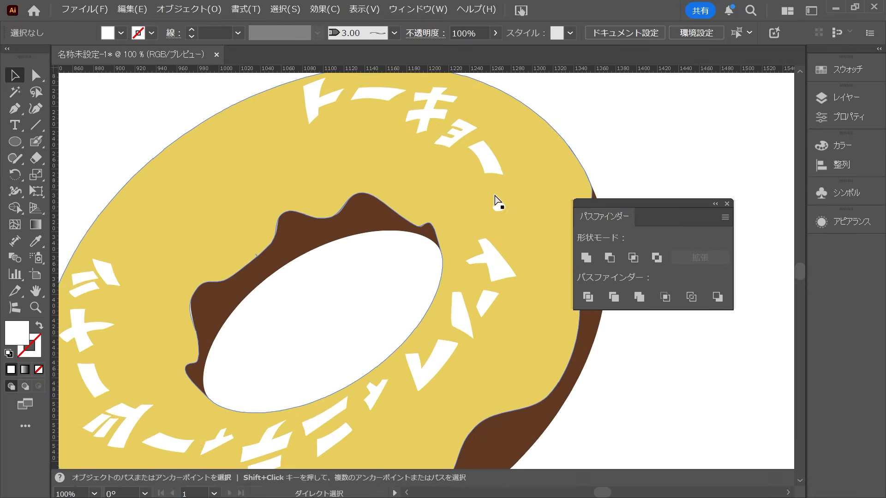
left_click(471, 153)
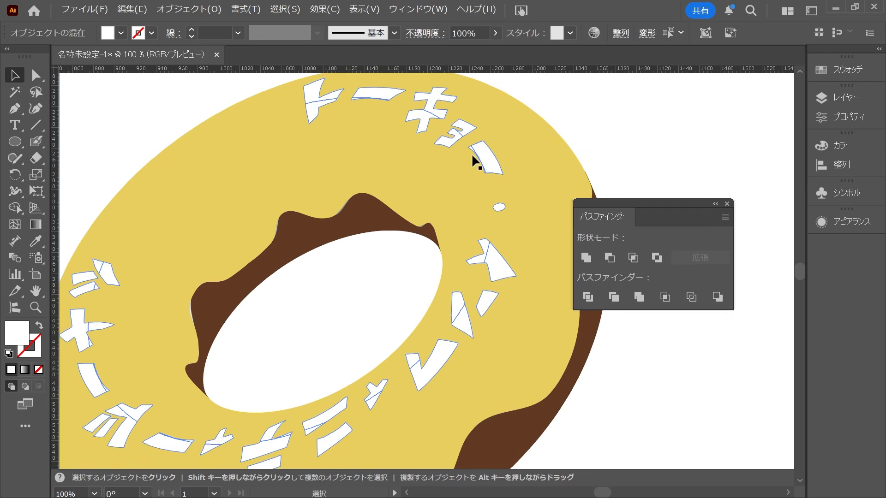
left_click(590, 259)
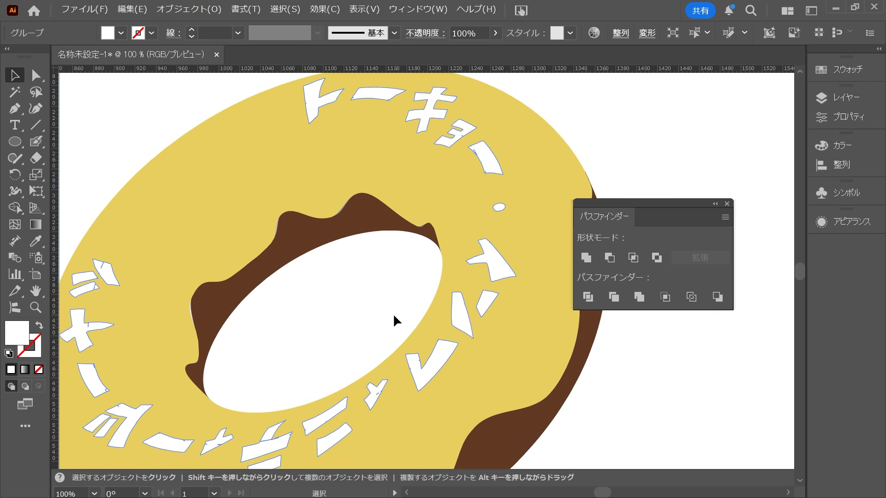
scroll(392, 314, "down", 2)
left_click(538, 389)
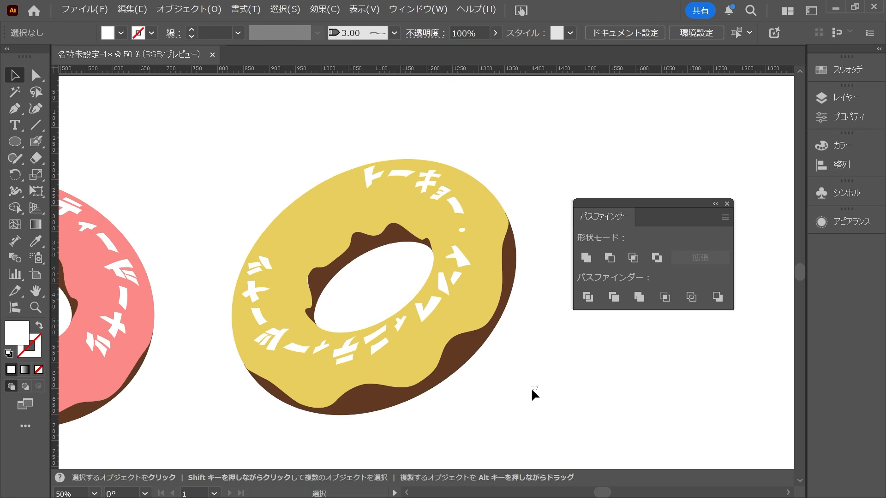
key("a")
key("ctrl+0")
left_click(726, 204)
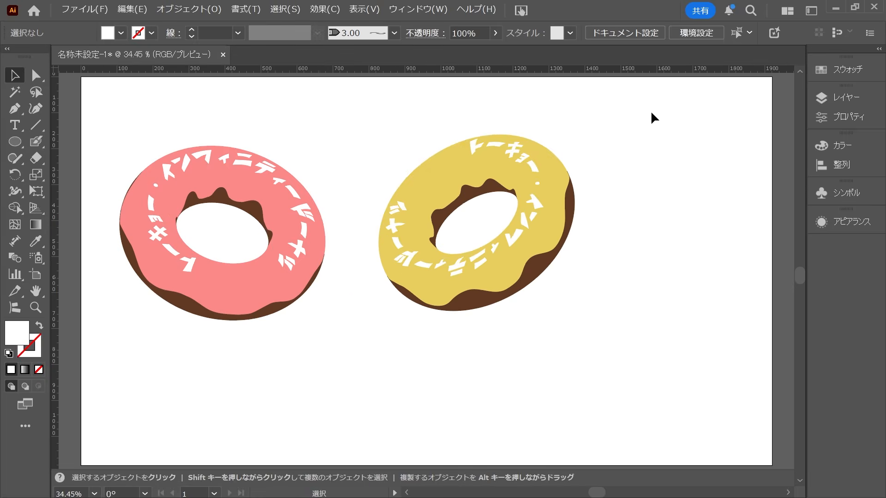
Try to group all parts of the yellow donut.
left_click_drag(651, 112, 424, 335)
left_click(553, 347)
left_click(491, 240)
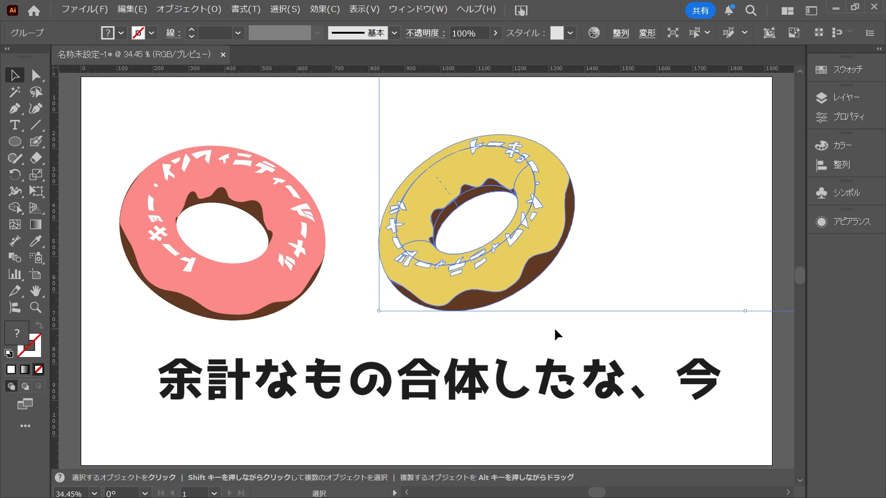
key("ctrl+z")
key("ctrl+z")
key("ctrl+z")
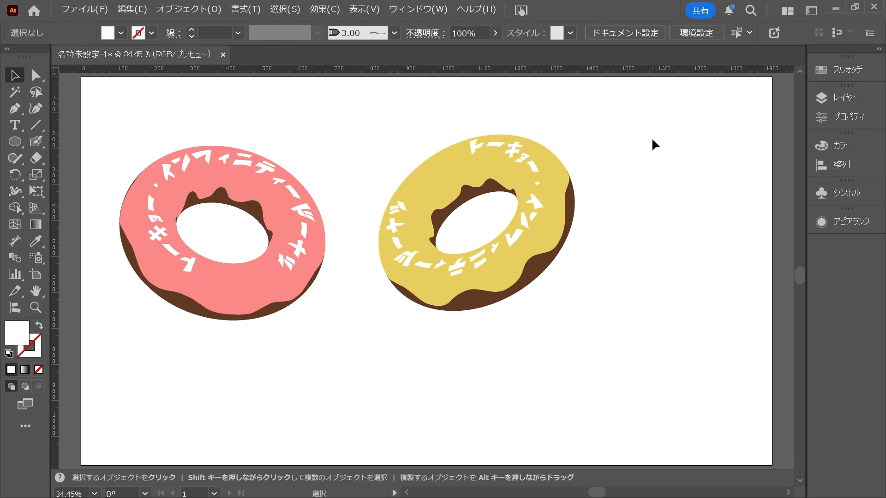
Group the parts of the yellow donut and those of the pink donut, each as its own group.
left_click_drag(658, 135, 393, 350)
left_click(487, 360)
left_click_drag(125, 140, 309, 340)
left_click(189, 9)
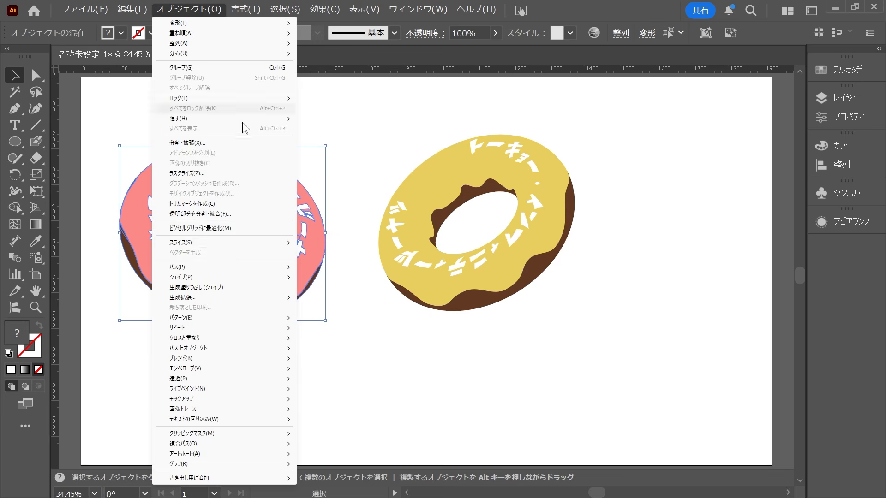
left_click(208, 69)
Move the yellow donut over the right half of the pink donut so the two rings overlap.
left_click(462, 335)
left_click_drag(478, 286, 447, 252)
key("ctrl+z")
key("ctrl+shift+z")
left_click(371, 364)
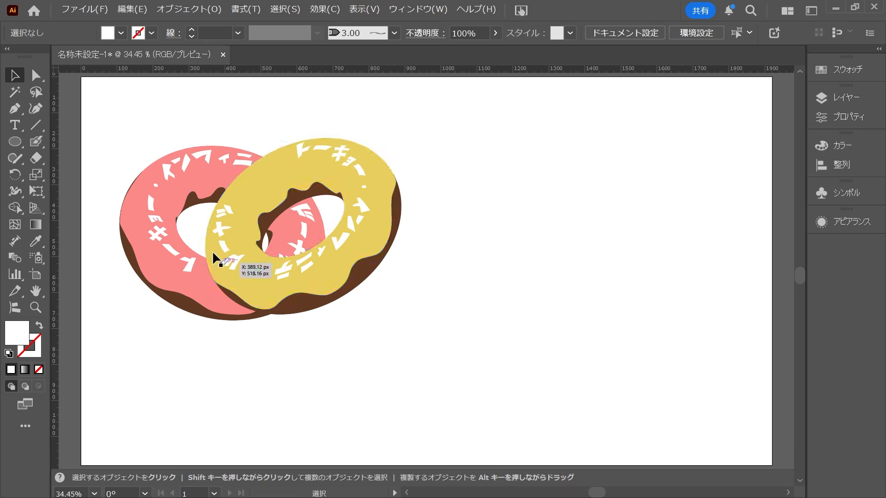
Shift the yellow donut slightly to refine how its hole overlaps the pink donut's inner edge.
scroll(221, 258, "up", 5)
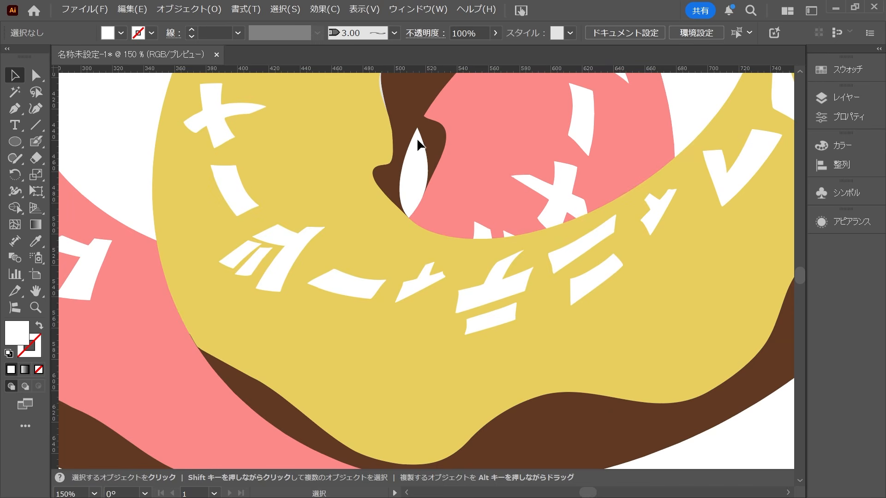
left_click_drag(388, 187, 392, 187)
left_click_drag(413, 193, 385, 196)
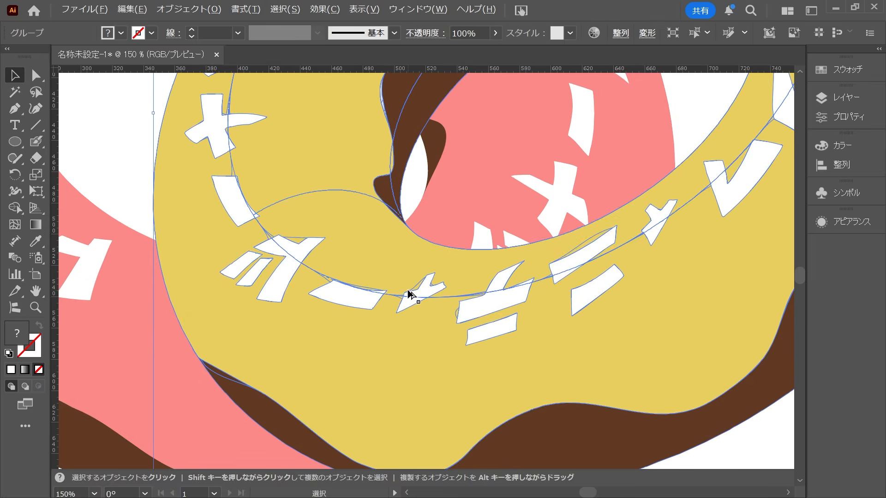
key("ctrl+minus")
key("ctrl+minus")
left_click(567, 412)
Directly select the stray light grey sliver between the yellow glaze and the dough and fill it with the dough's brown.
key("a")
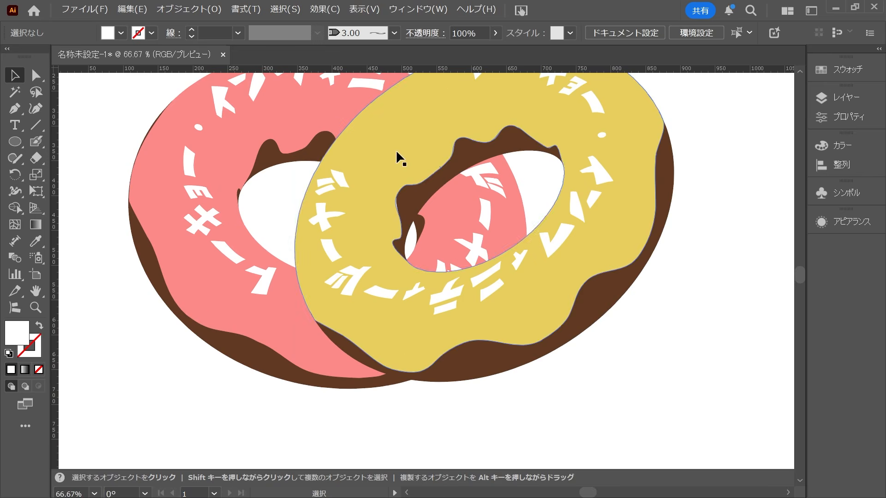
scroll(399, 158, "up", 7)
left_click(360, 245)
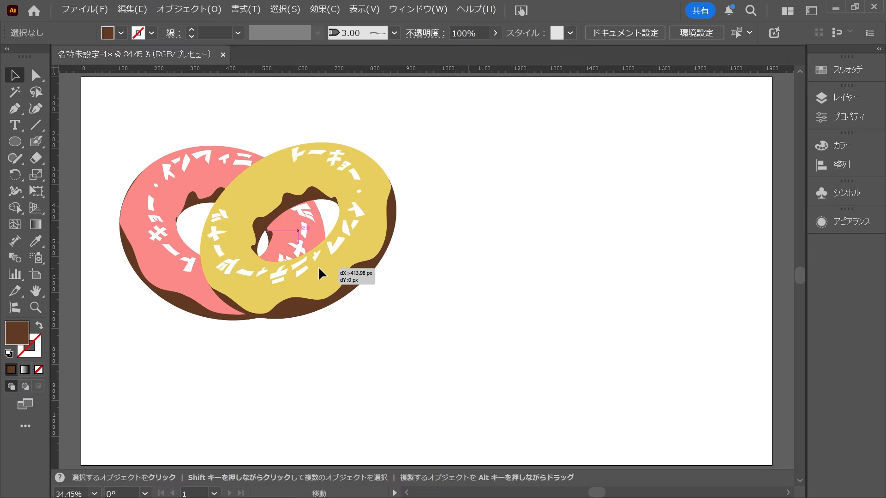
left_click_drag(316, 272, 320, 266)
left_click(428, 365)
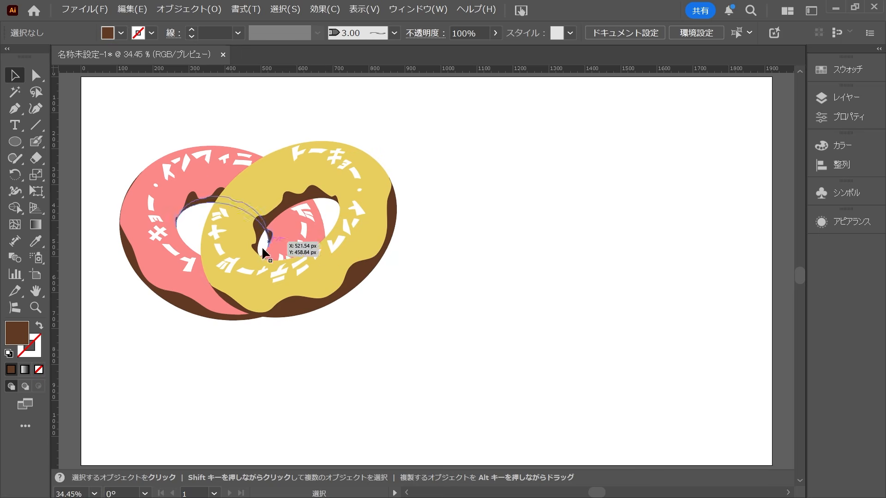
Create an Intertwine object from both donuts and bring the pink ring in front at their upper overlap.
left_click_drag(459, 123, 174, 349)
left_click(187, 9)
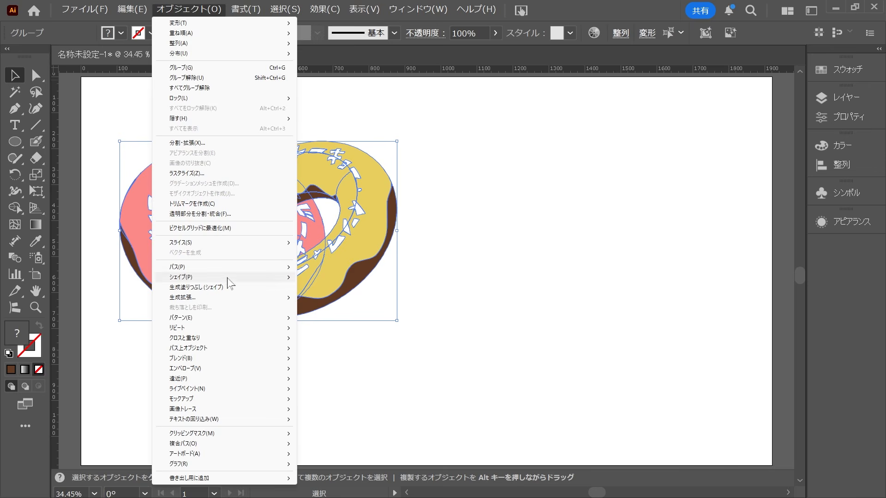
mouse_move(230, 339)
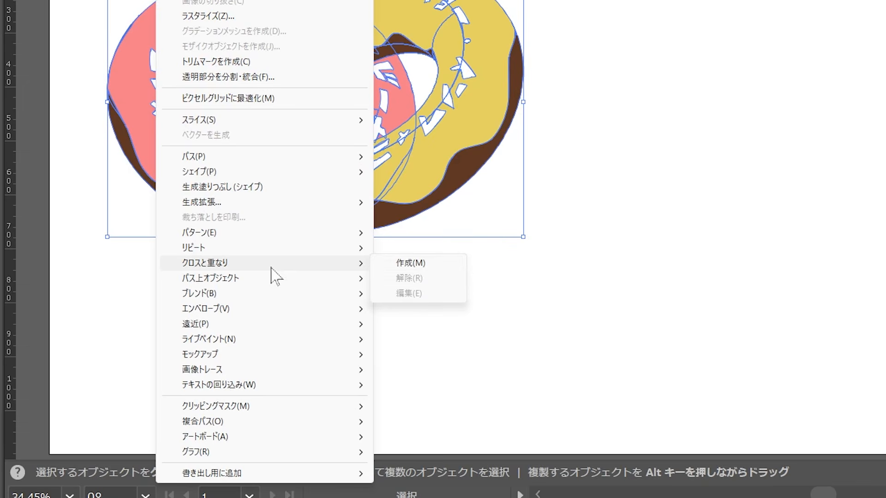
left_click(420, 262)
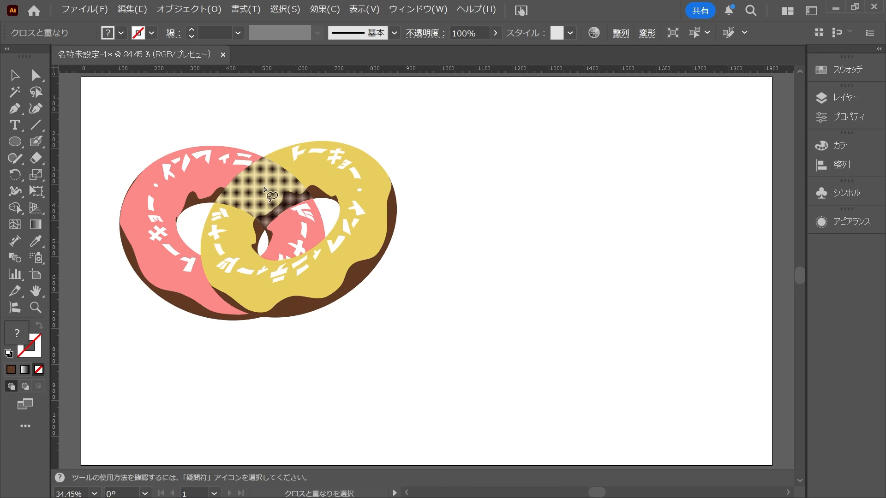
left_click(265, 190)
left_click(485, 335)
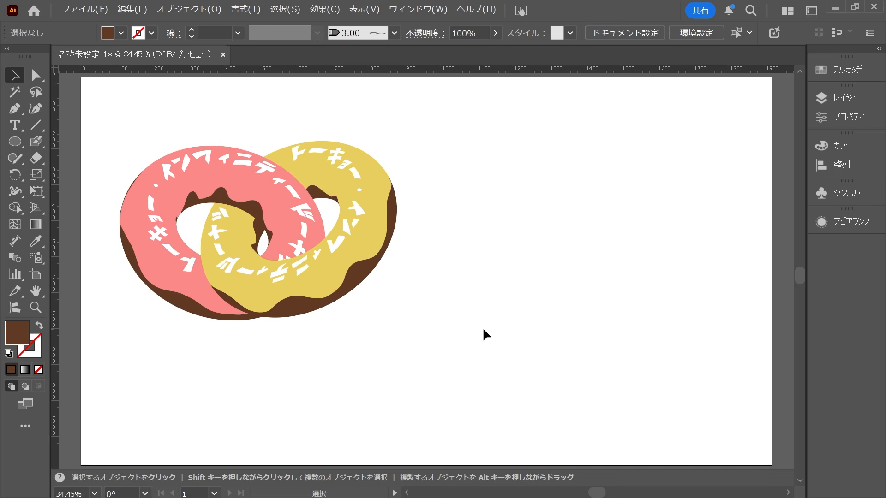
Move the interlocked donuts to the middle of the artboard.
left_click_drag(489, 350, 183, 161)
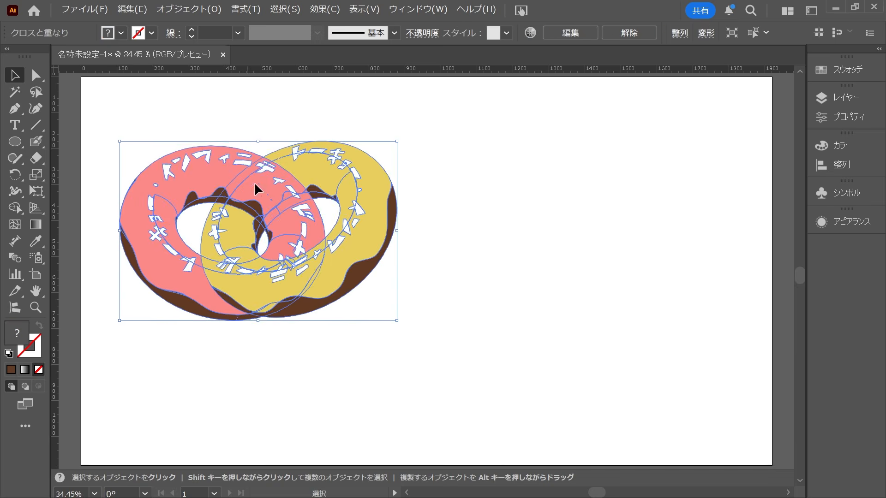
left_click_drag(257, 189, 415, 206)
left_click(580, 352)
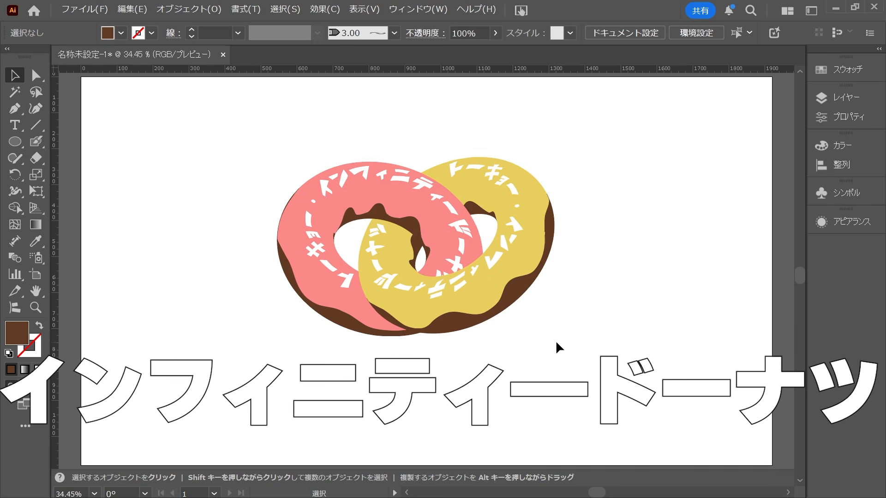